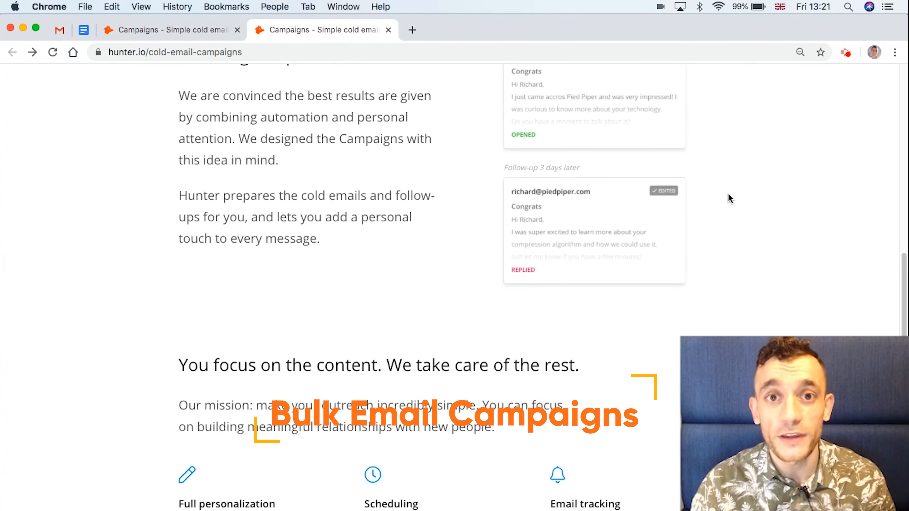
Step: Browse the Campaigns list, then create a new campaign to reach its empty Content step
scroll(730, 198, "down", 5)
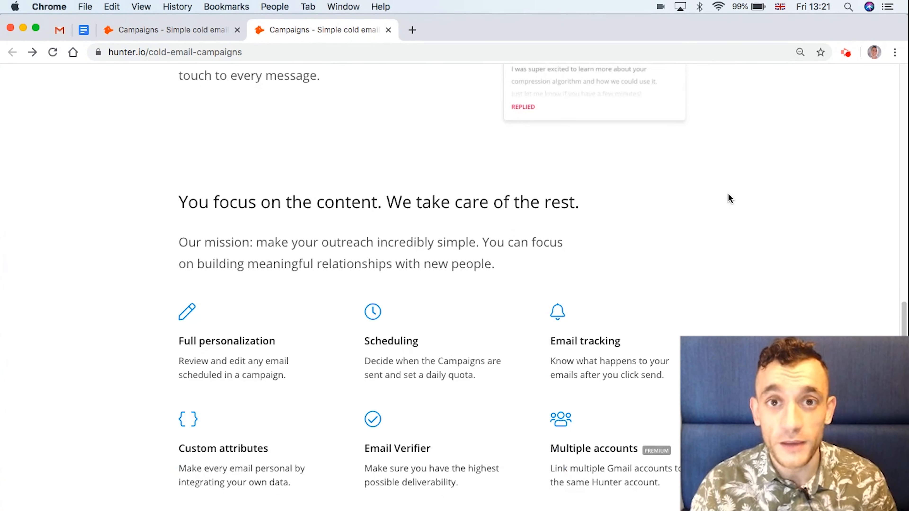
scroll(793, 175, "down", 5)
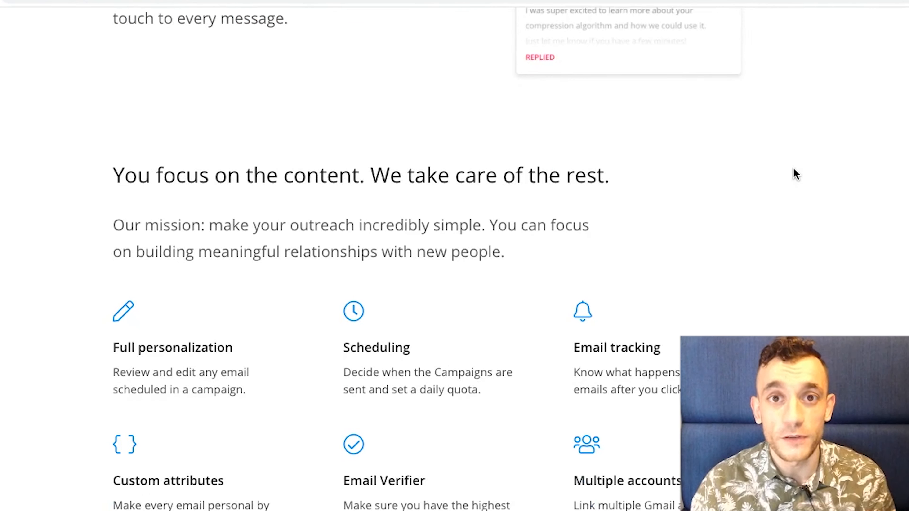
scroll(785, 176, "down", 7)
scroll(786, 175, "up", 4)
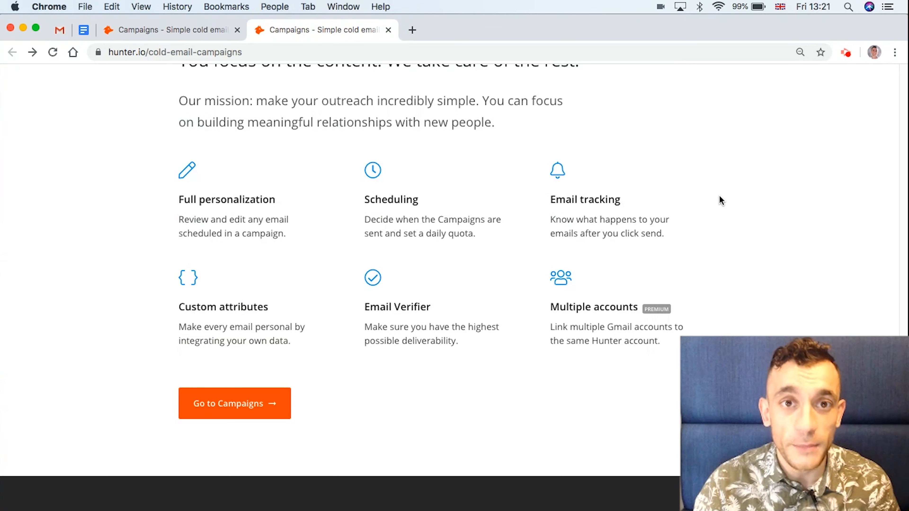
scroll(721, 201, "up", 2)
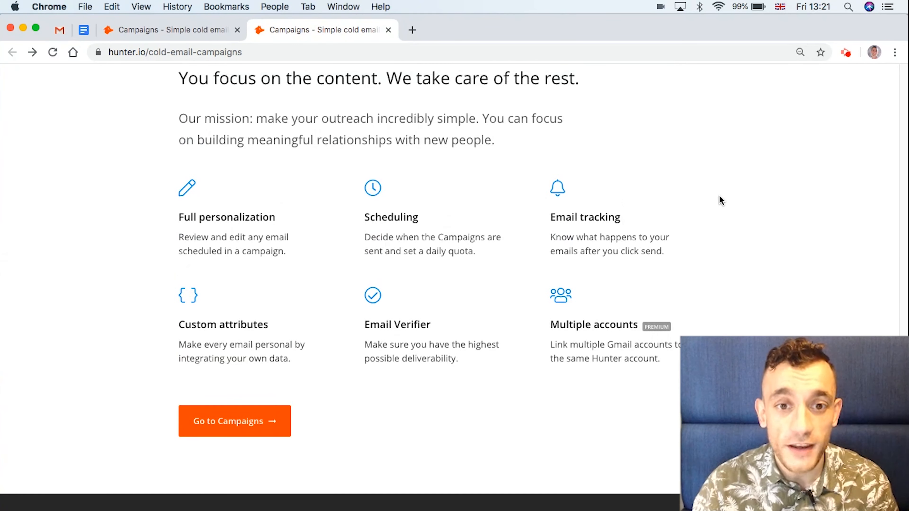
scroll(721, 200, "up", 10)
scroll(721, 202, "down", 15)
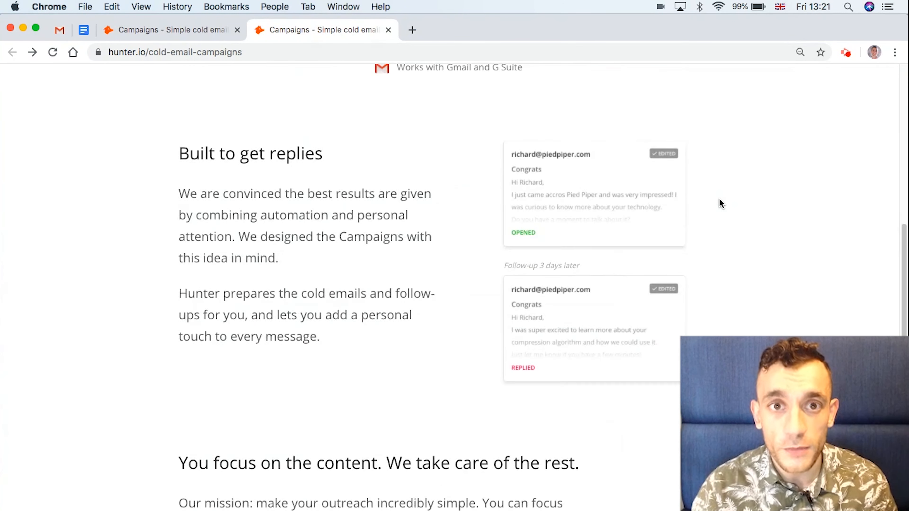
scroll(720, 203, "up", 3)
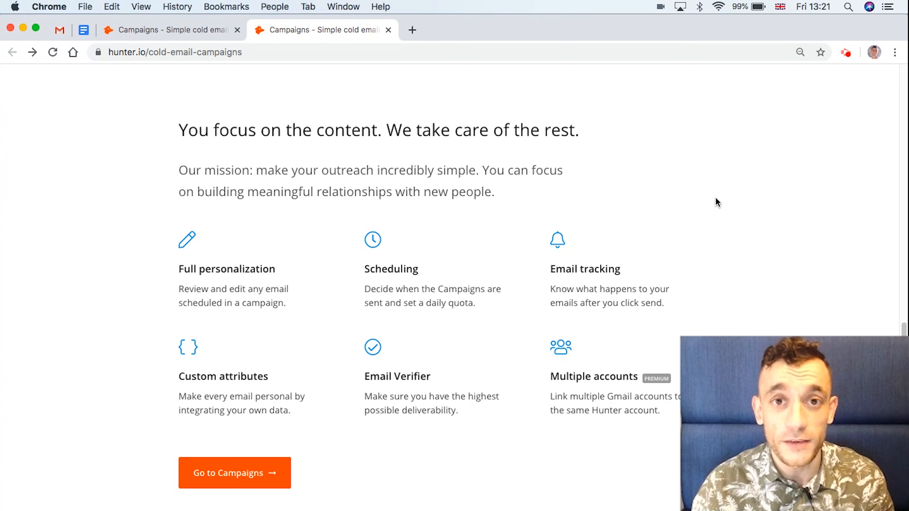
scroll(718, 203, "up", 2)
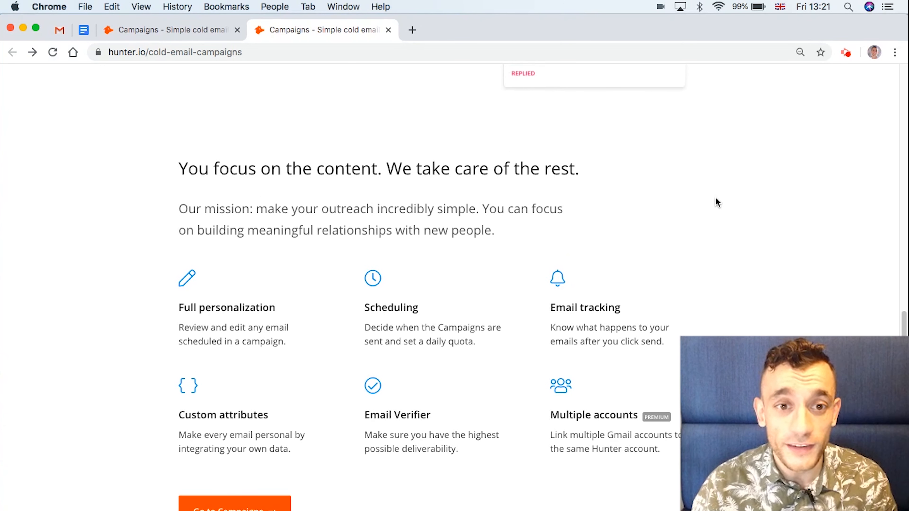
scroll(716, 202, "up", 10)
scroll(710, 203, "down", 10)
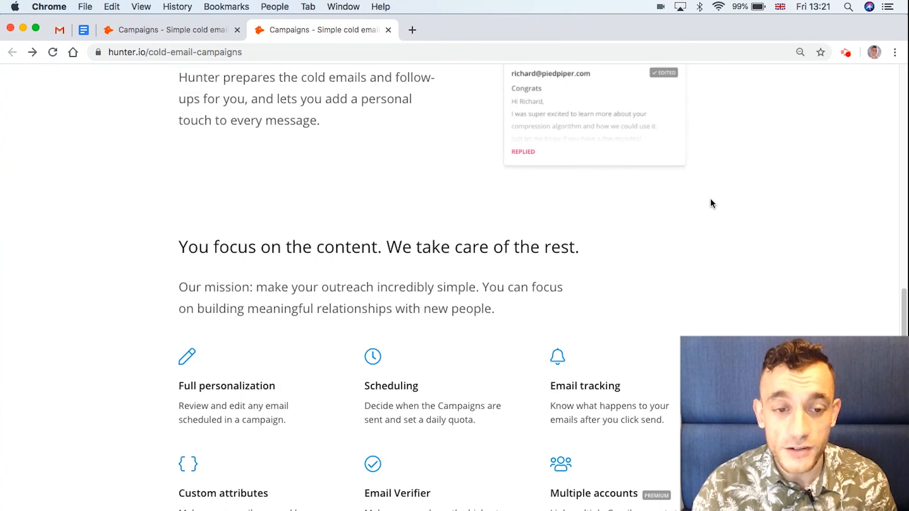
scroll(712, 204, "down", 1)
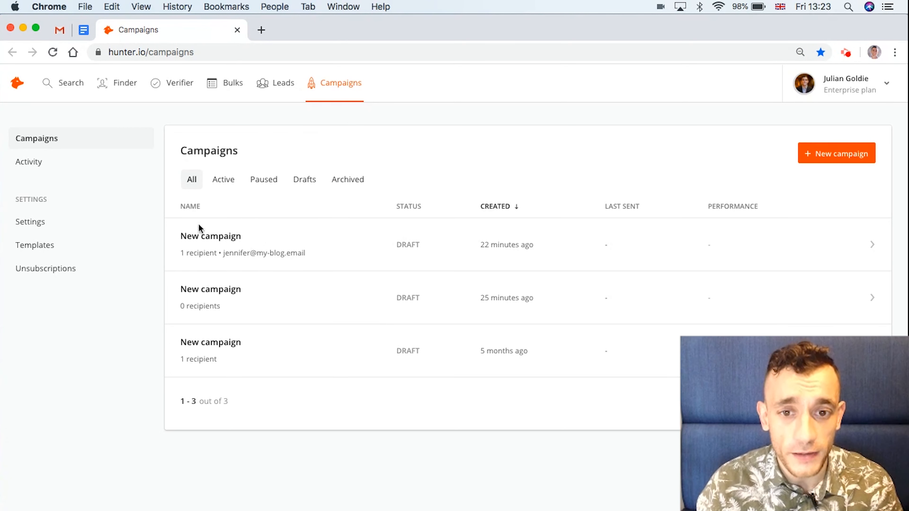
left_click(831, 151)
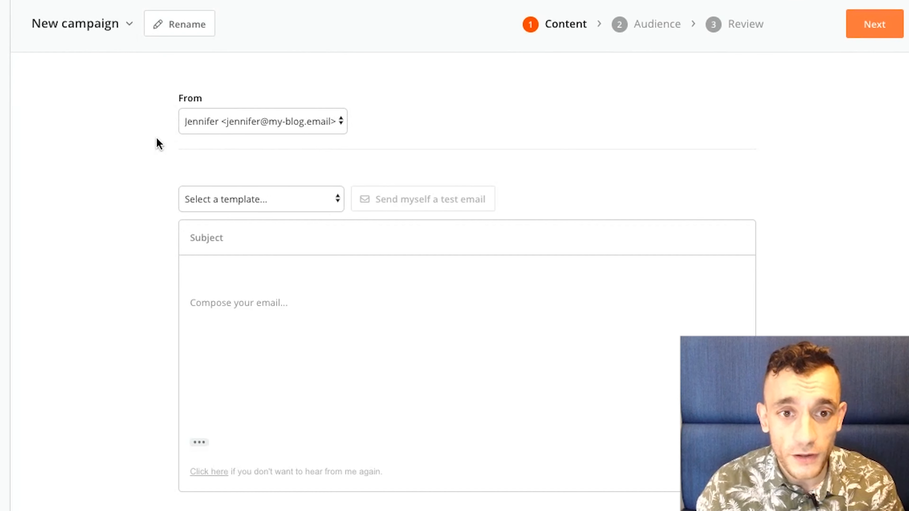
left_click(206, 27)
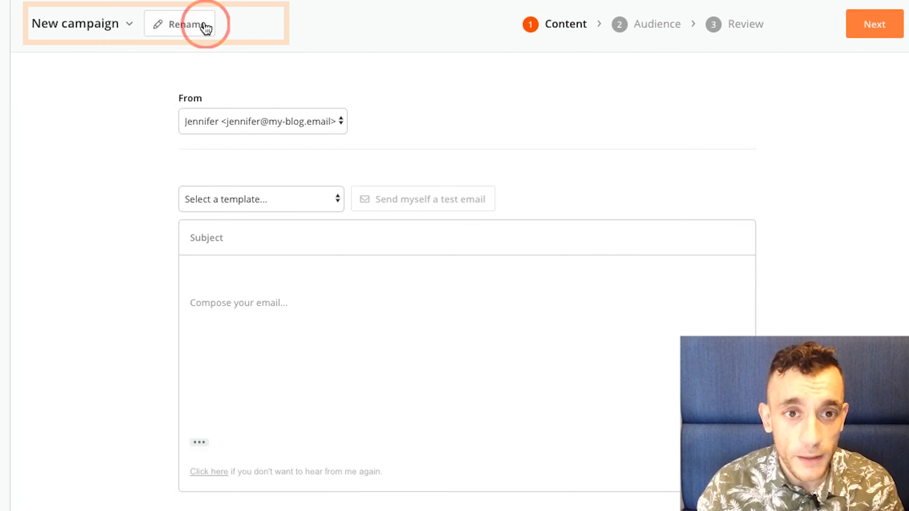
left_click(253, 28)
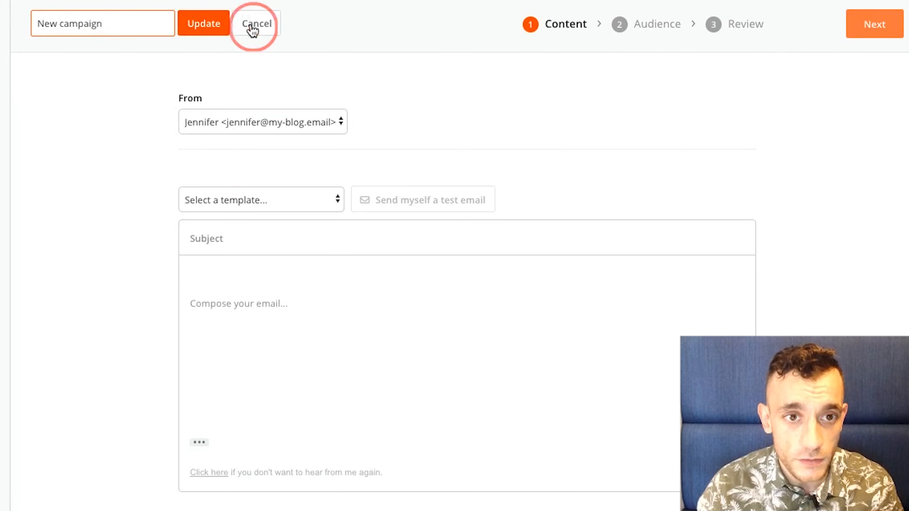
left_click(332, 122)
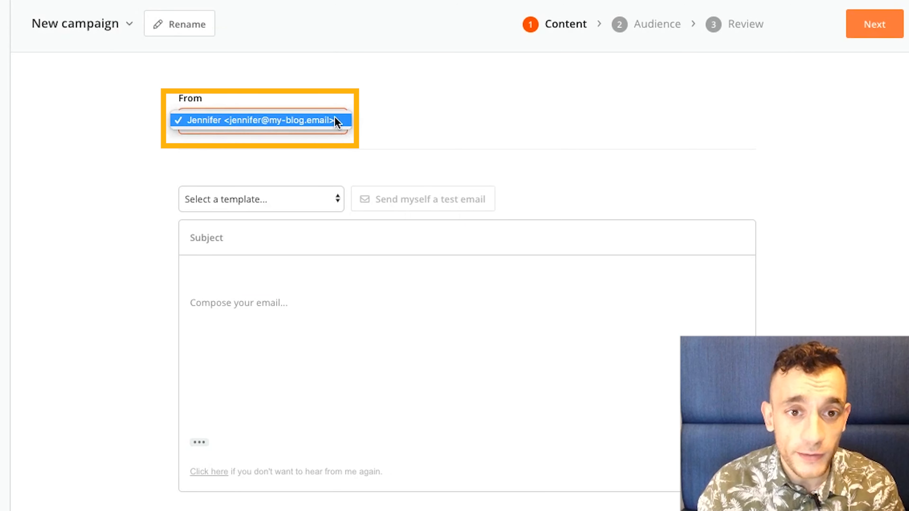
left_click(224, 121)
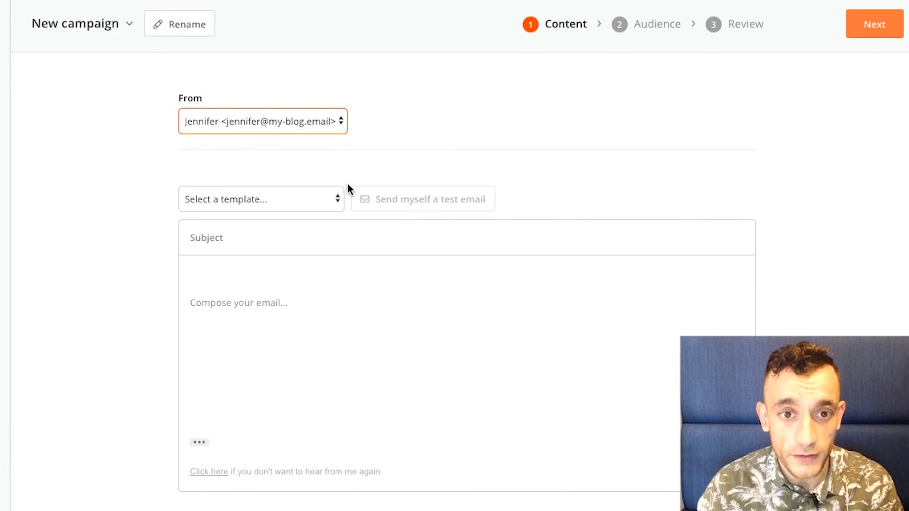
scroll(400, 230, "down", 3)
left_click(281, 136)
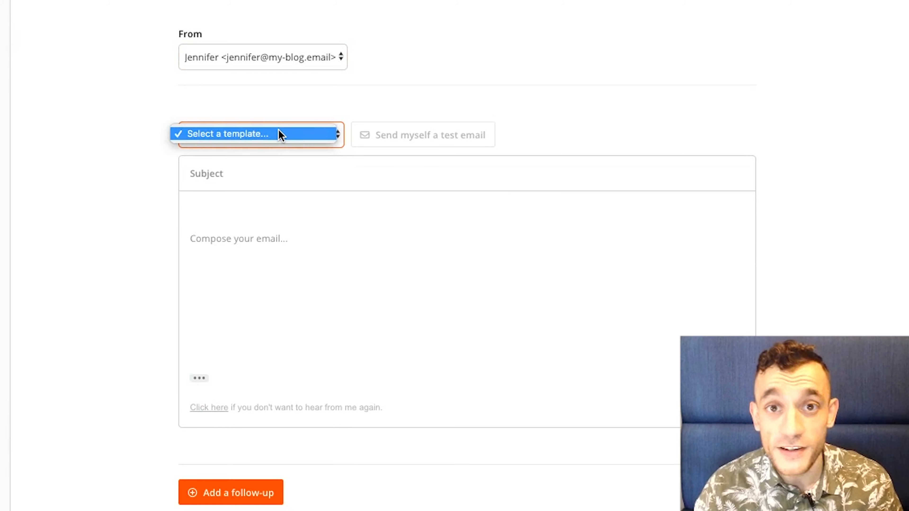
left_click(280, 135)
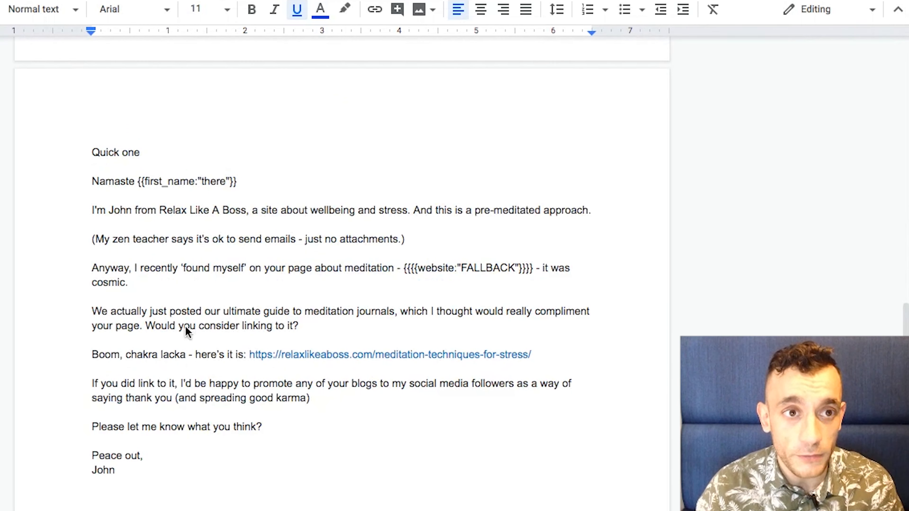
Step: Copy the 'Quick one' line from Google Docs into the campaign email's Subject field
scroll(188, 332, "down", 1)
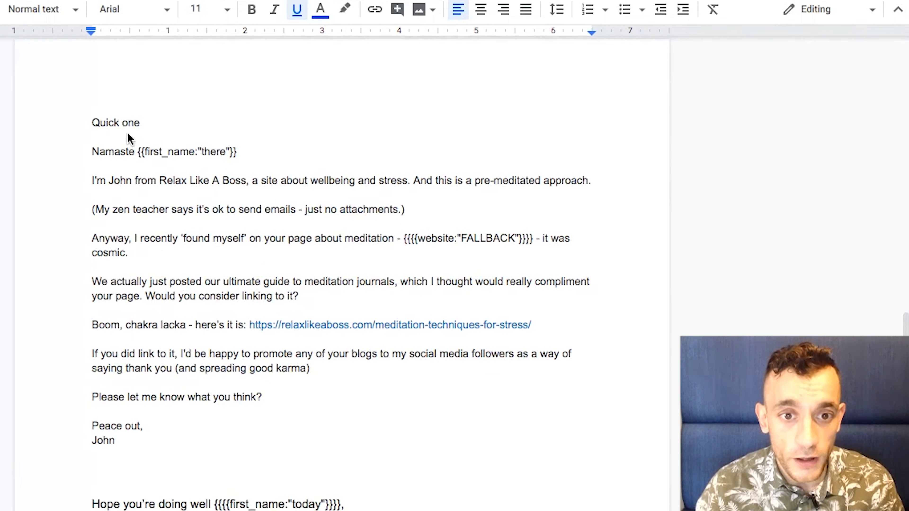
scroll(124, 122, "down", 10)
double_click(125, 128)
scroll(134, 156, "up", 9)
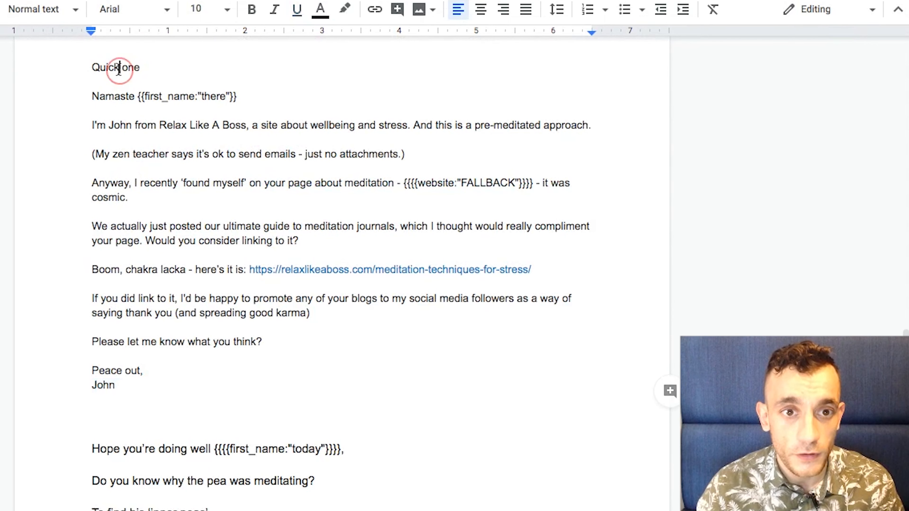
triple_click(126, 66)
right_click(123, 66)
left_click(162, 114)
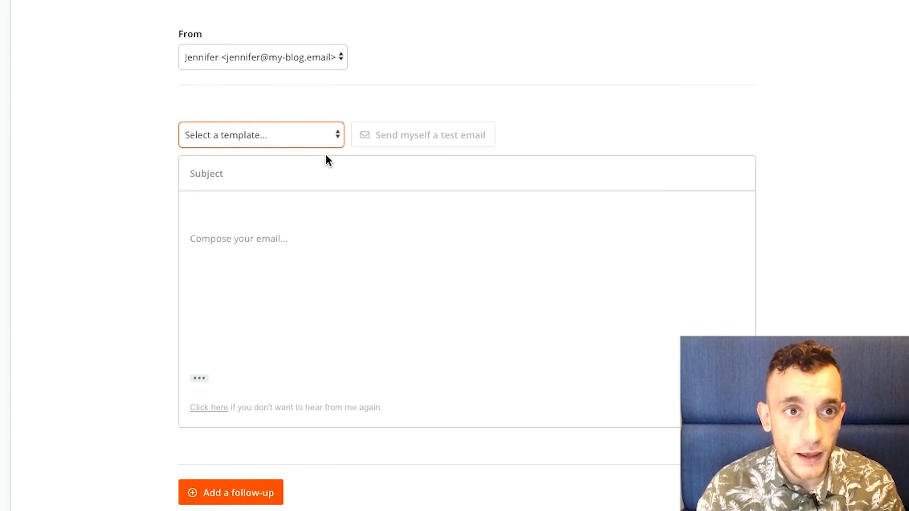
left_click(306, 175)
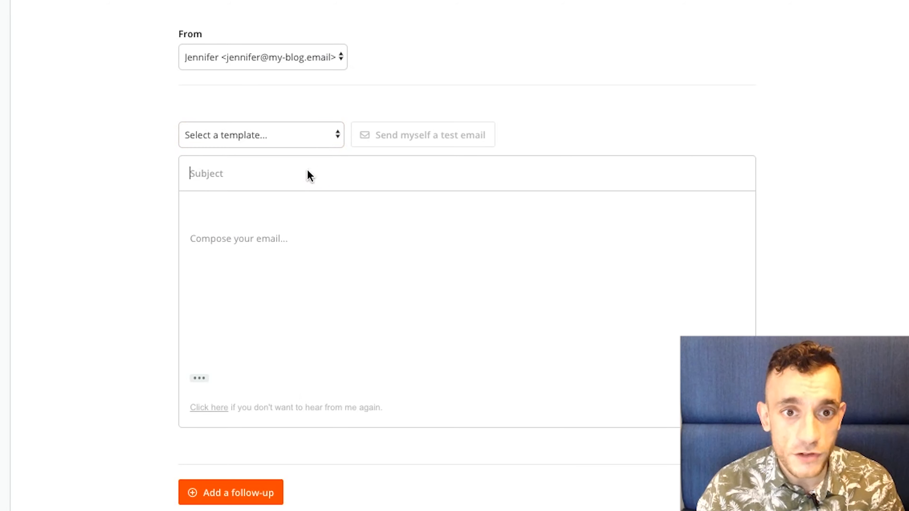
right_click(308, 173)
left_click(363, 272)
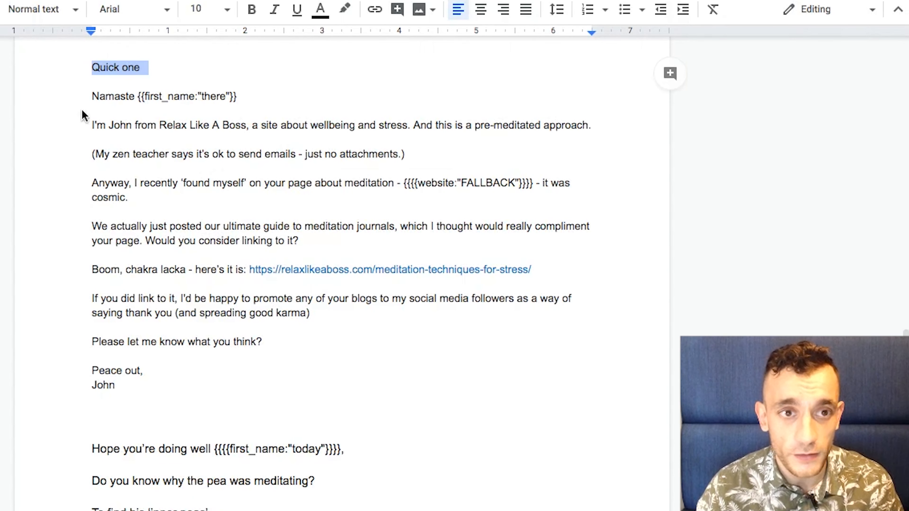
Step: Copy the meditation link-request email body from Google Docs into the email Compose area
left_click_drag(90, 95, 189, 386)
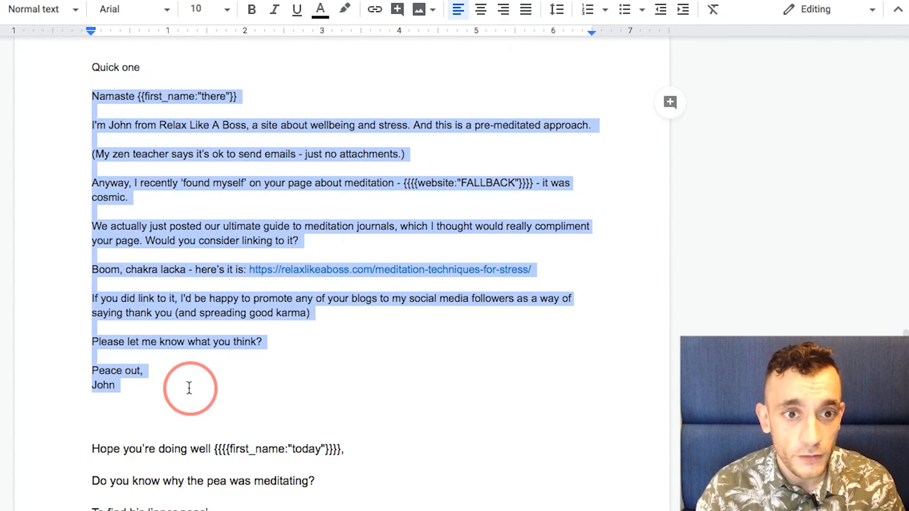
right_click(156, 127)
left_click(201, 167)
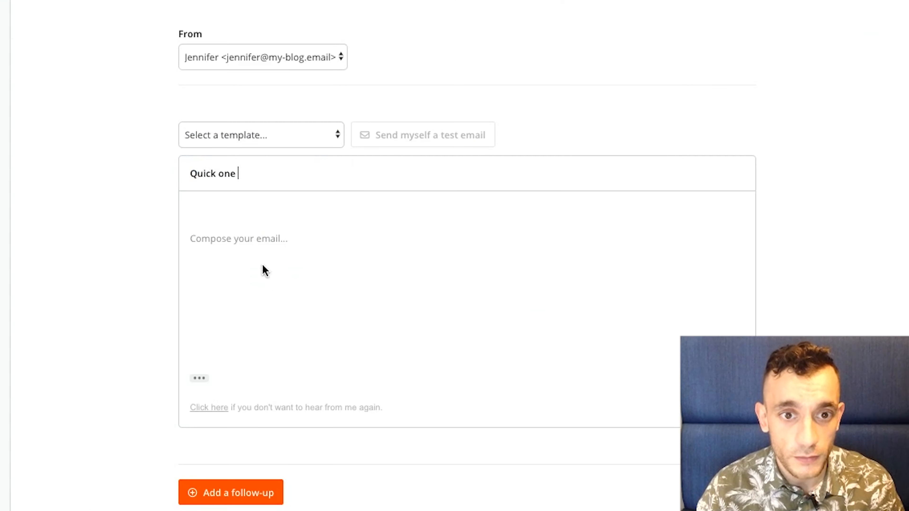
right_click(265, 267)
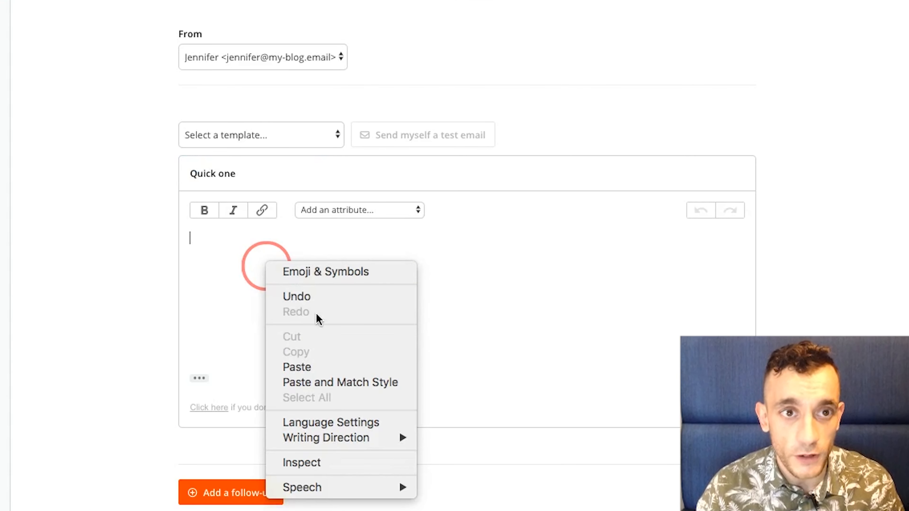
left_click(321, 370)
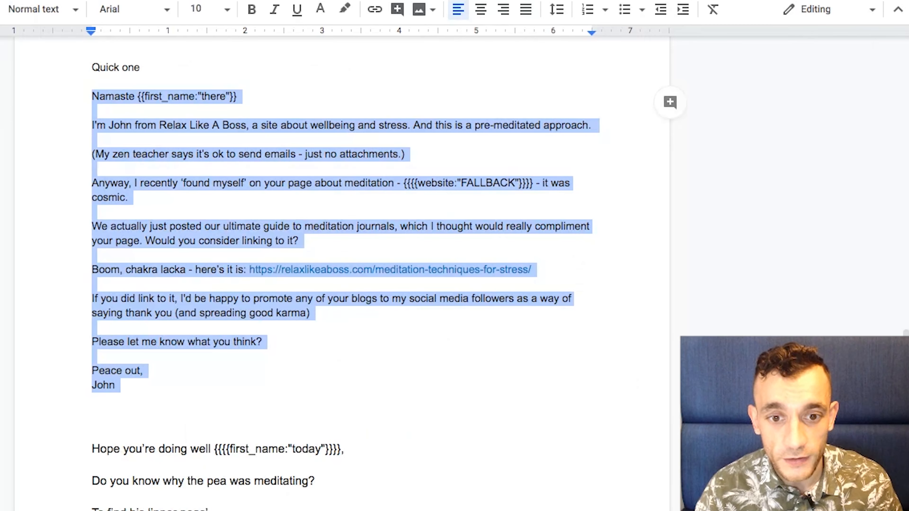
Step: Copy the 'Hope you're doing well' follow-up email text from the document
scroll(170, 284, "down", 4)
left_click(85, 293)
left_click_drag(89, 299, 187, 464)
right_click(196, 316)
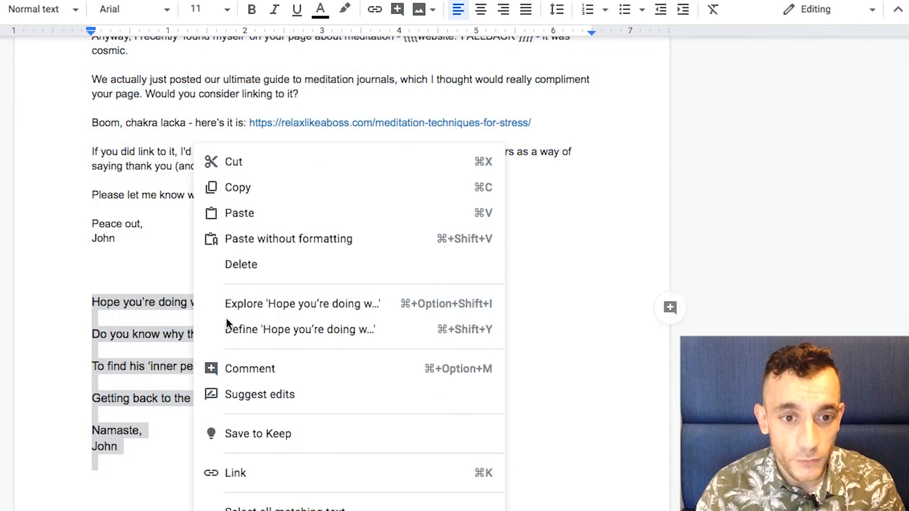
left_click(248, 183)
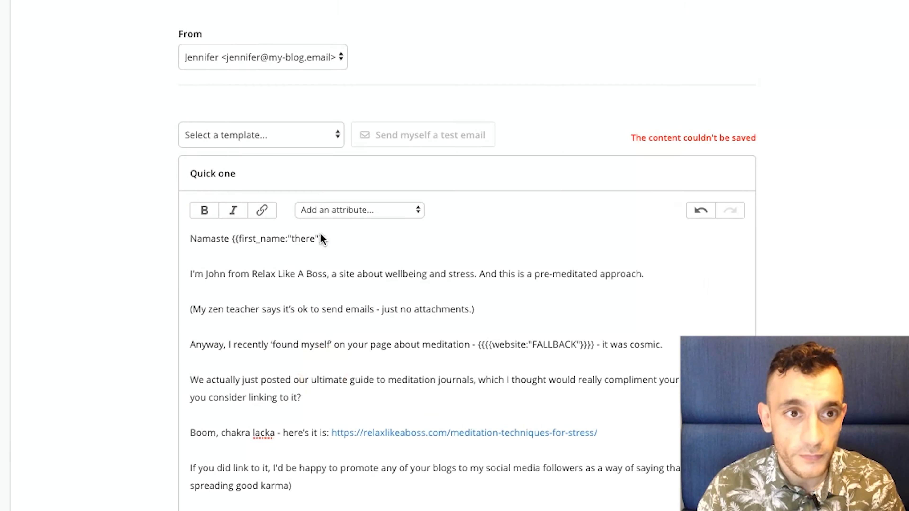
scroll(319, 238, "down", 6)
Step: Add a follow-up email sent after 7 days without reply
left_click(253, 390)
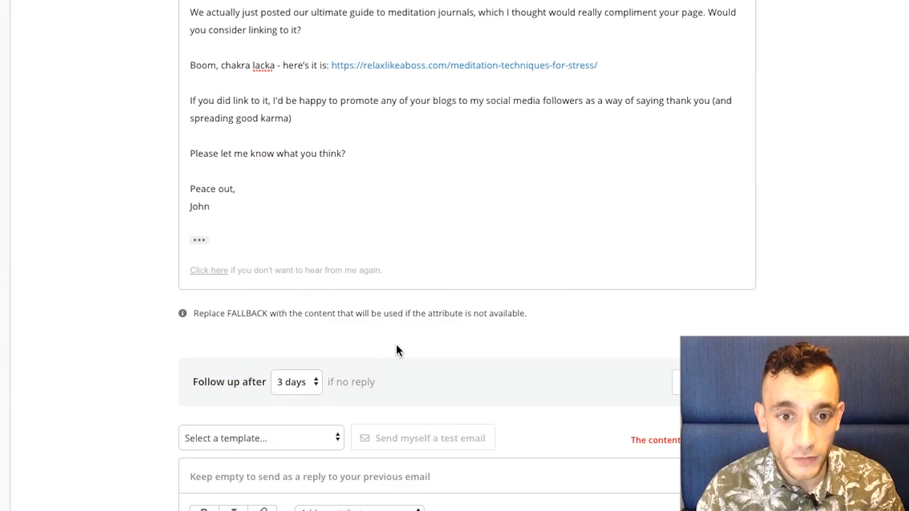
left_click(303, 261)
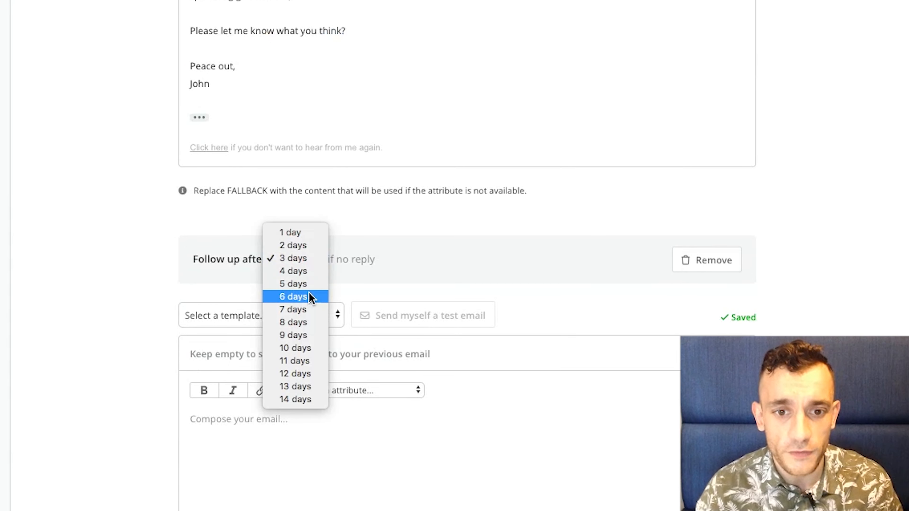
left_click(309, 308)
Step: Paste the meditating-pea joke text signed 'Namaste' into the follow-up body and review it
scroll(349, 412, "down", 8)
left_click(270, 205)
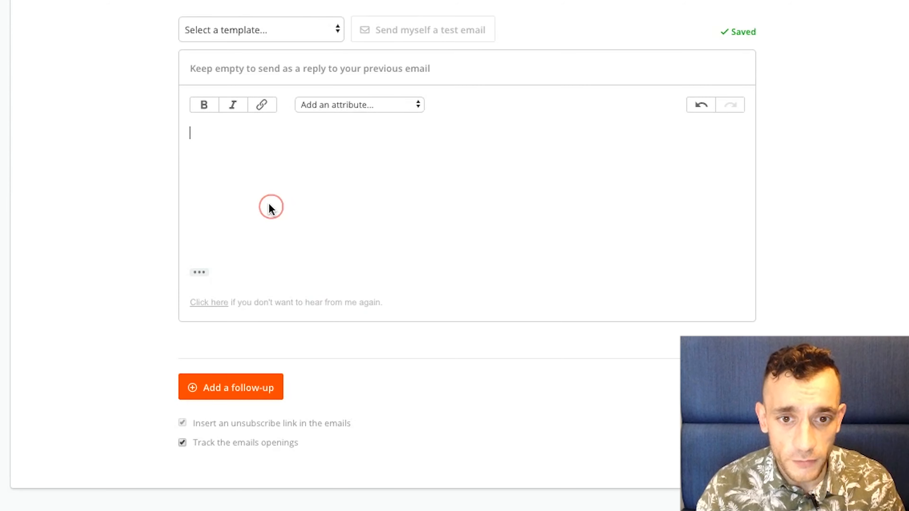
right_click(264, 174)
left_click(295, 274)
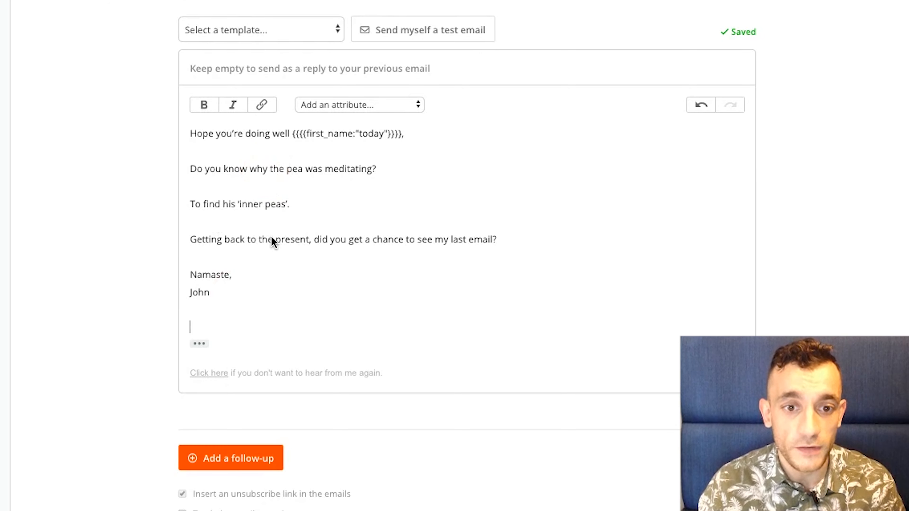
scroll(271, 238, "up", 8)
scroll(272, 241, "up", 4)
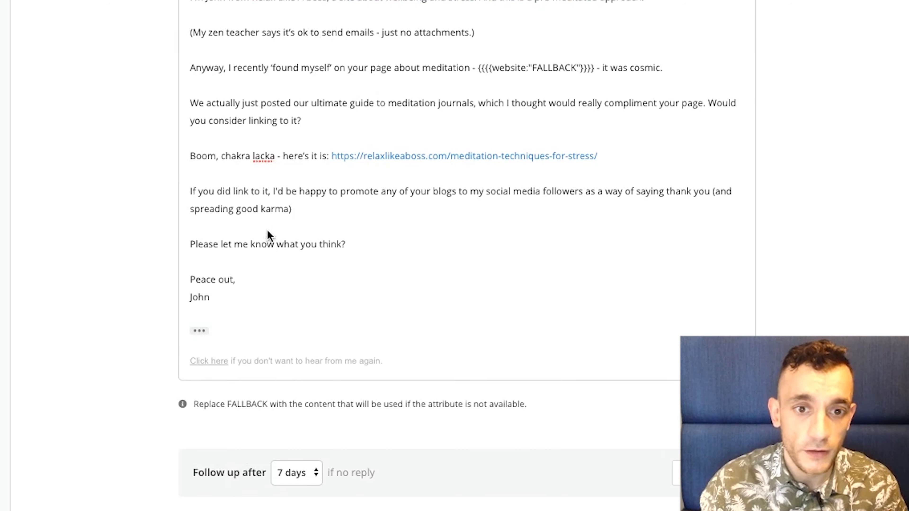
scroll(306, 63, "down", 6)
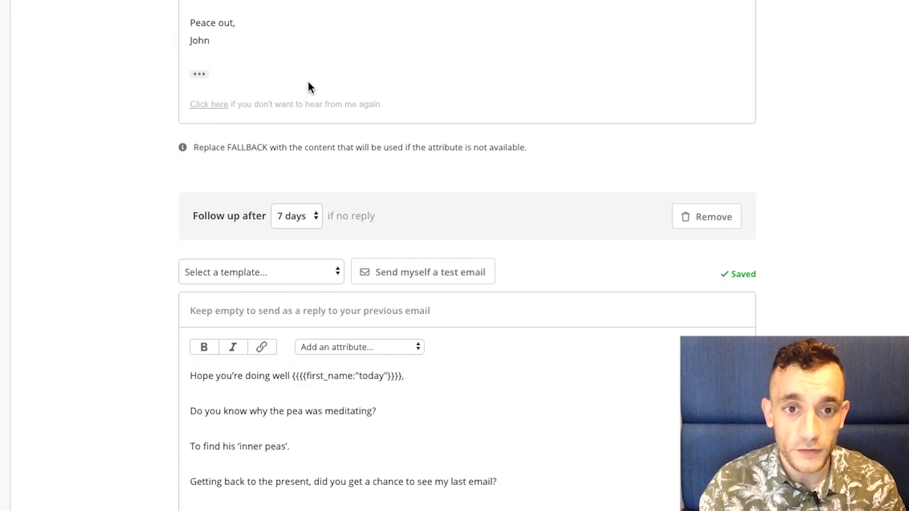
scroll(290, 217, "down", 7)
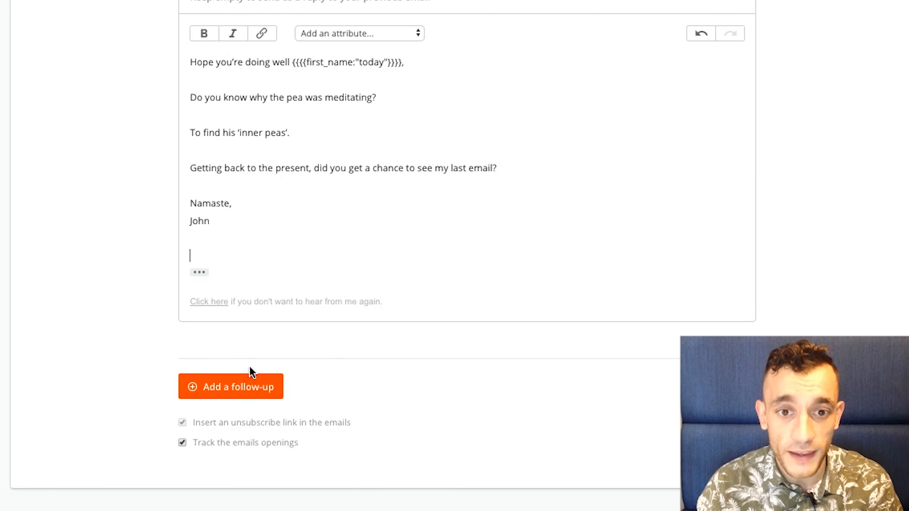
scroll(252, 376, "up", 1)
scroll(252, 369, "up", 2)
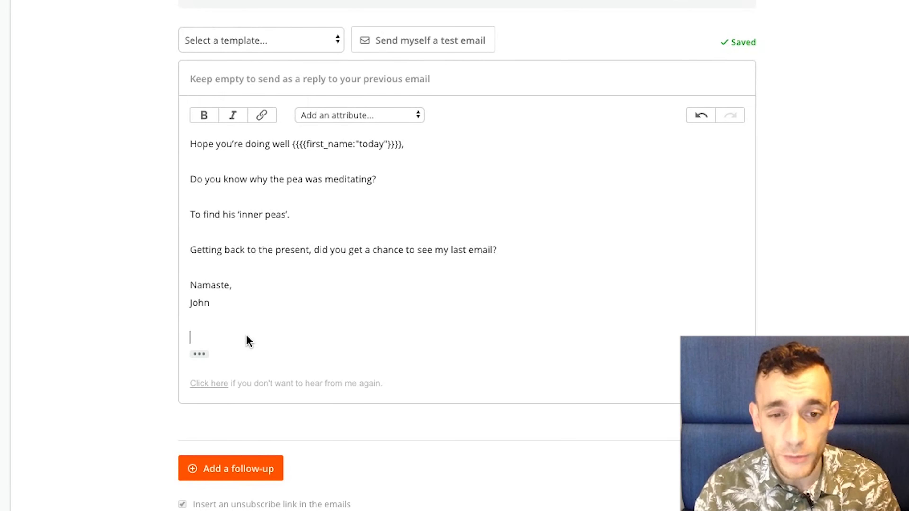
scroll(245, 342, "down", 2)
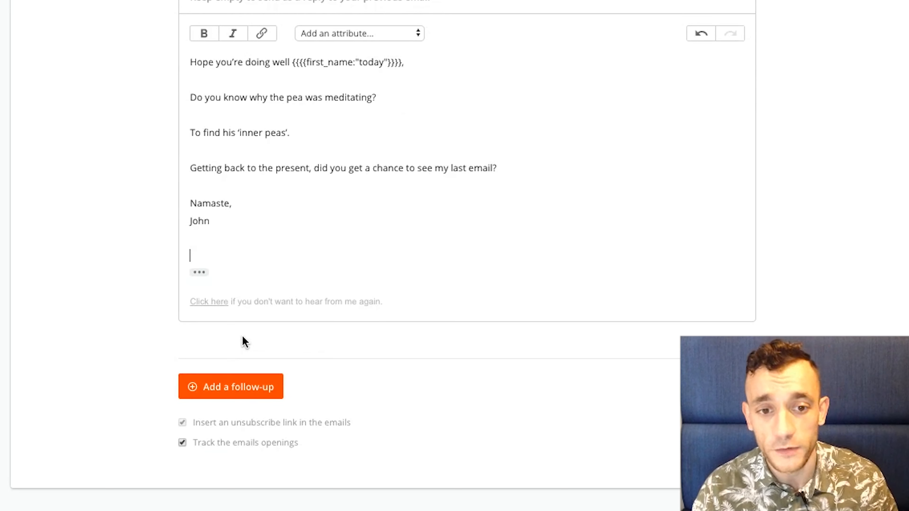
scroll(240, 318, "up", 15)
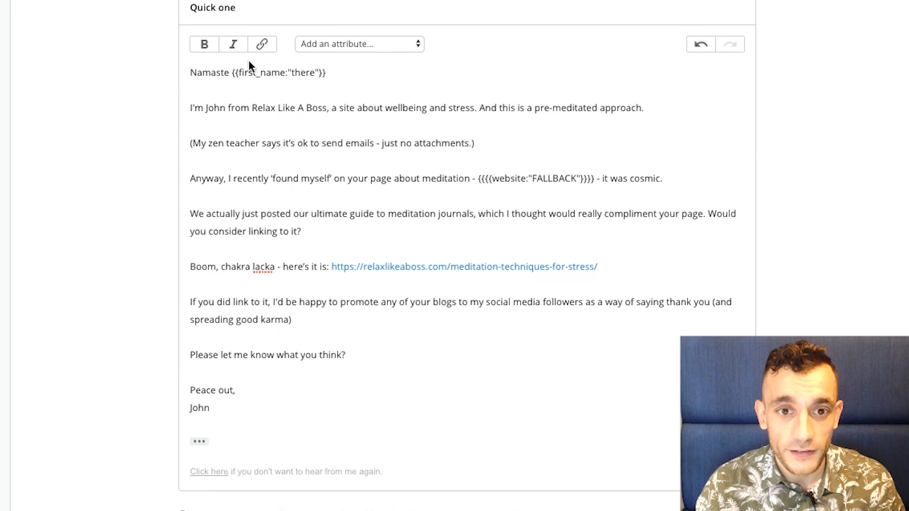
left_click(355, 44)
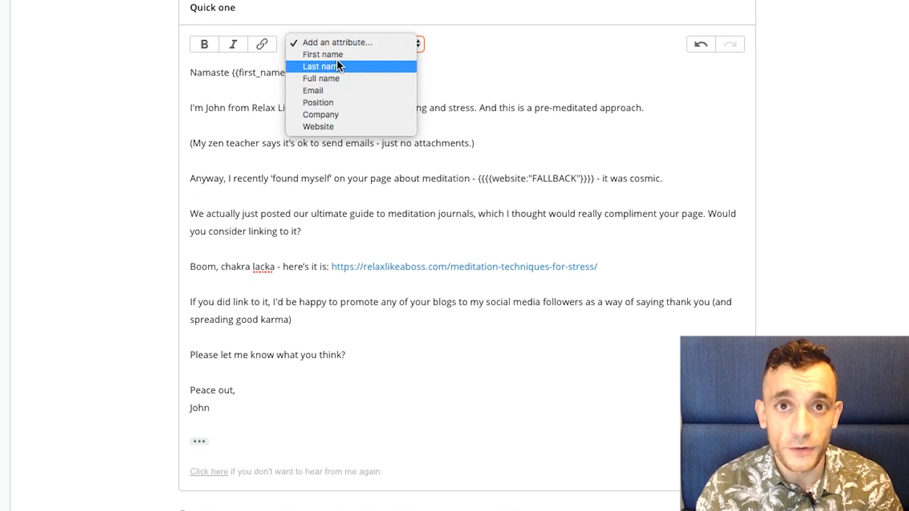
left_click(120, 108)
triple_click(266, 73)
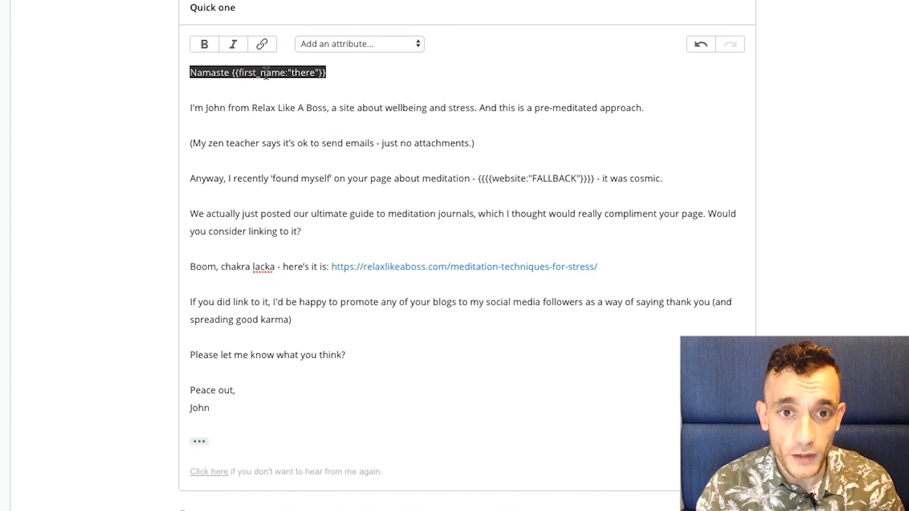
double_click(309, 72)
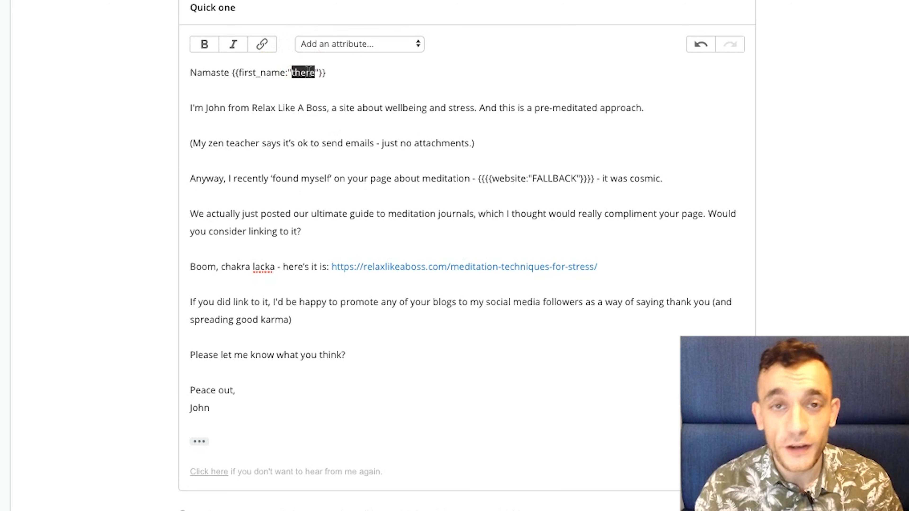
left_click_drag(192, 72, 288, 76)
left_click(199, 76)
left_click_drag(193, 75, 339, 82)
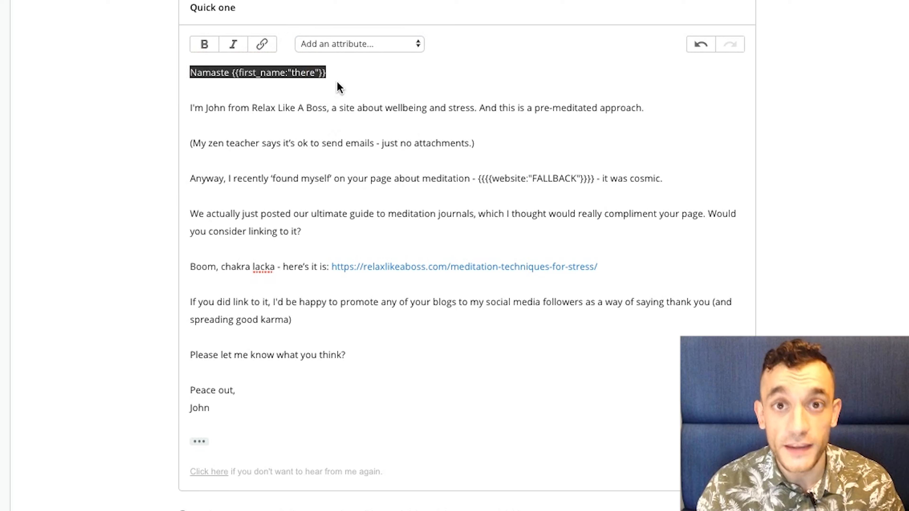
left_click(323, 117)
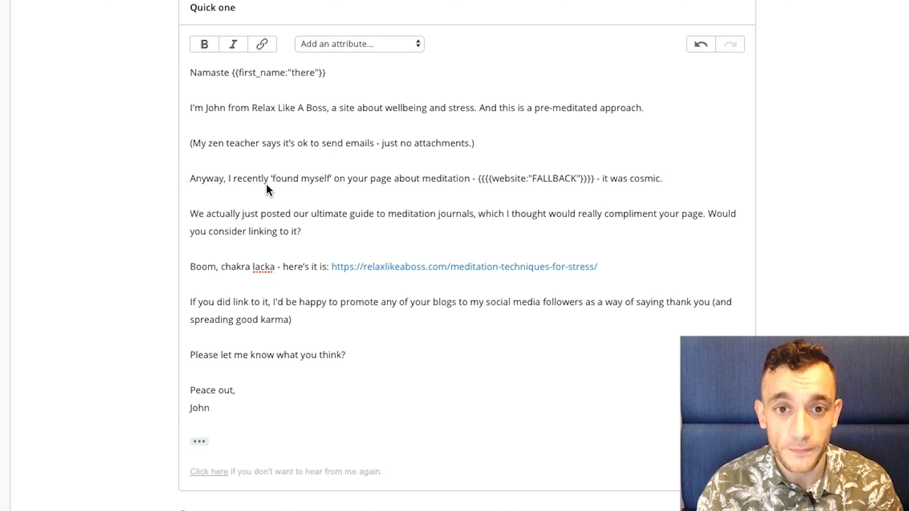
scroll(267, 183, "down", 6)
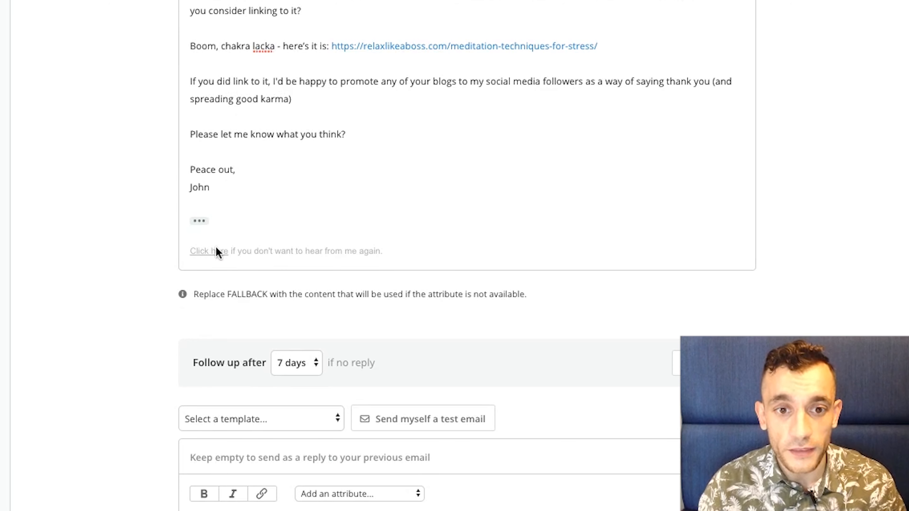
scroll(301, 317, "down", 12)
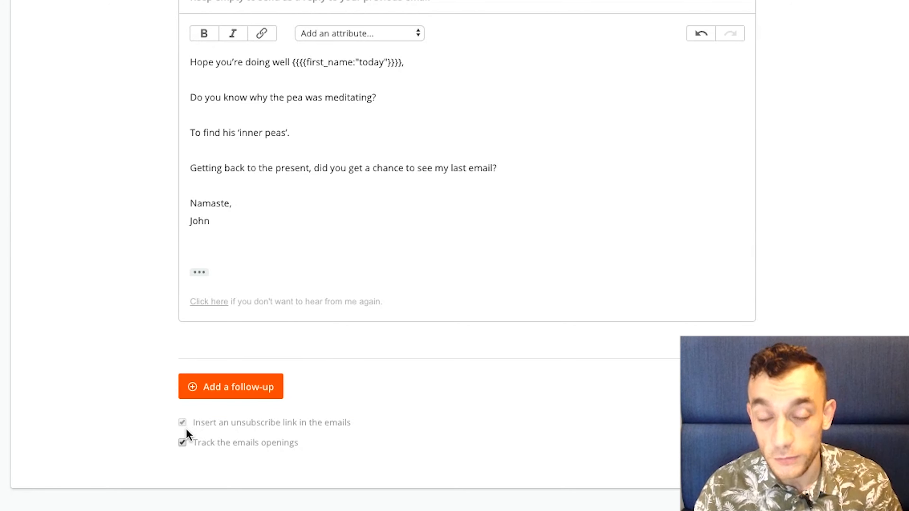
scroll(186, 429, "up", 15)
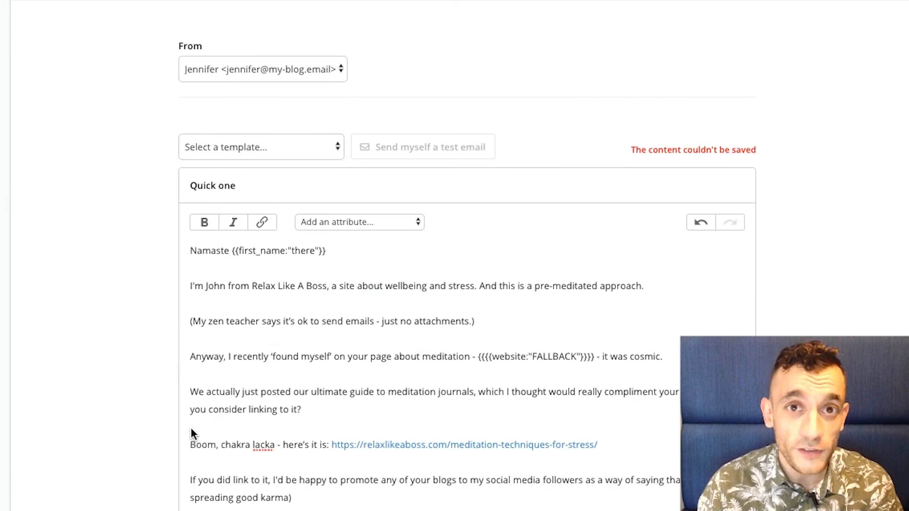
scroll(191, 433, "down", 15)
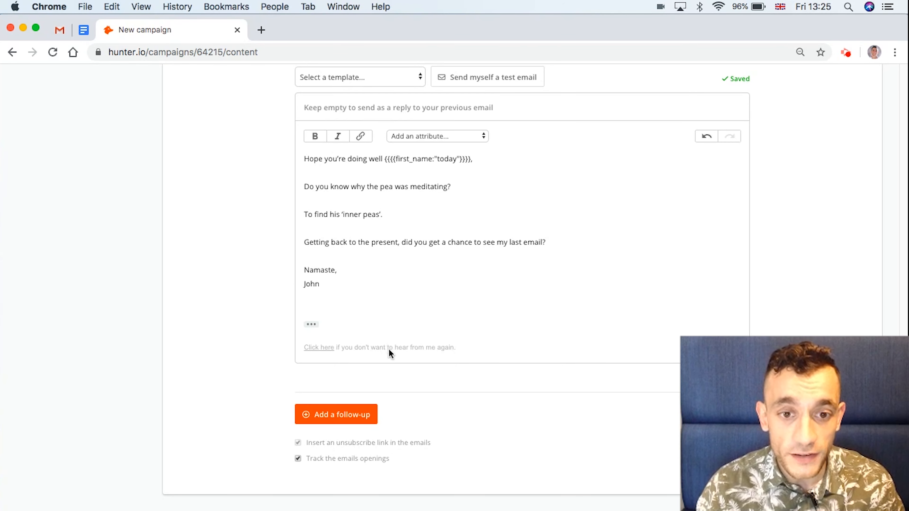
scroll(388, 347, "up", 9)
scroll(390, 355, "up", 10)
scroll(390, 354, "down", 12)
scroll(389, 351, "down", 5)
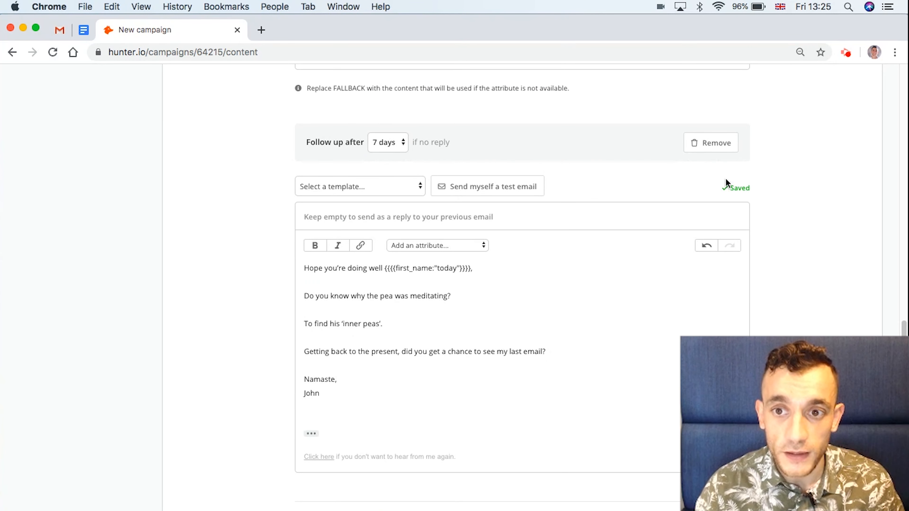
scroll(627, 337, "down", 3)
scroll(627, 332, "up", 7)
scroll(627, 334, "up", 12)
scroll(625, 331, "down", 6)
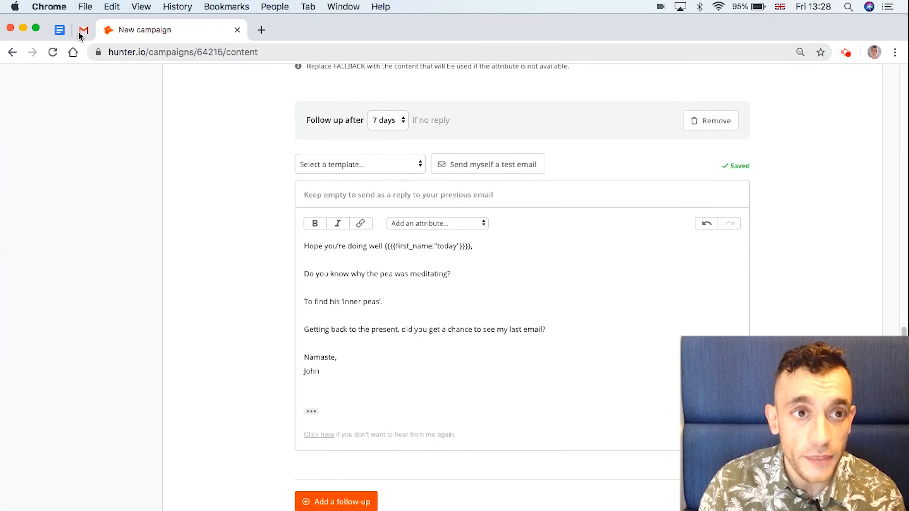
Step: Look over the received test email in the Gmail tab
left_click(83, 32)
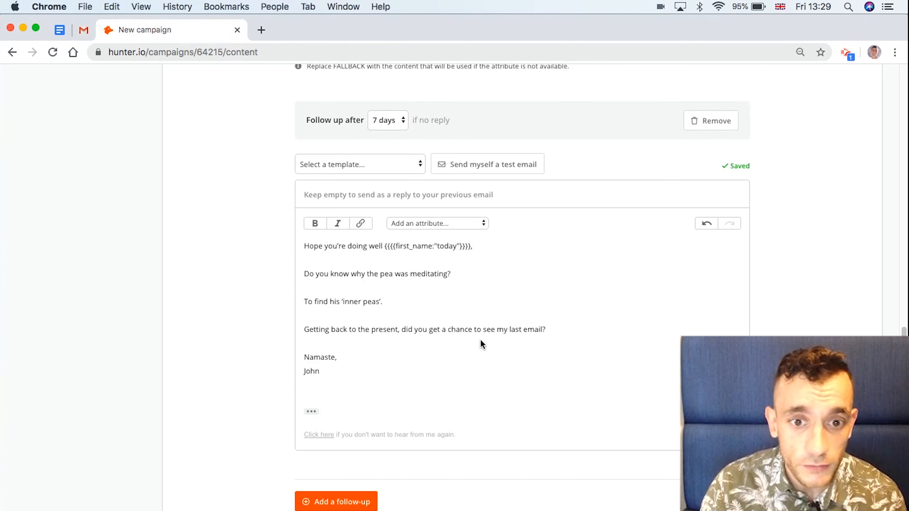
scroll(480, 336, "down", 3)
scroll(474, 322, "up", 15)
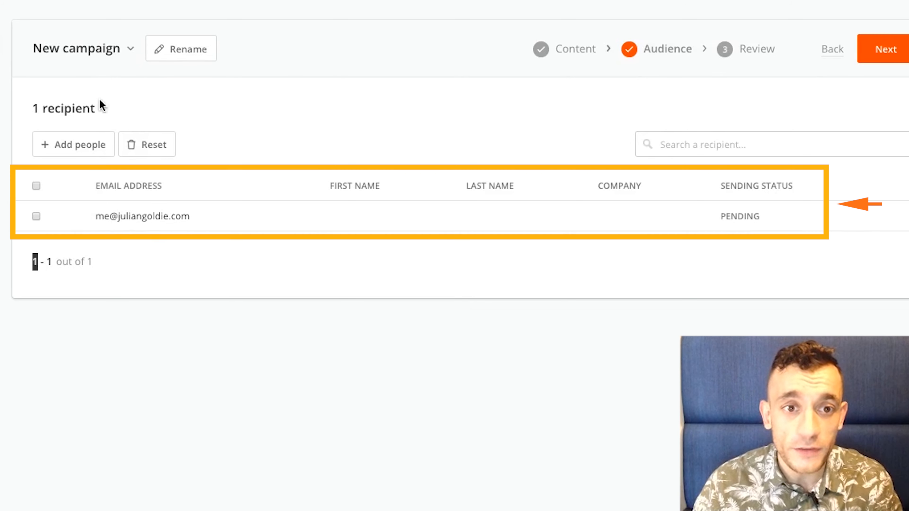
Step: Look at the Add people options, viewing the Upload a CSV import page
left_click(82, 146)
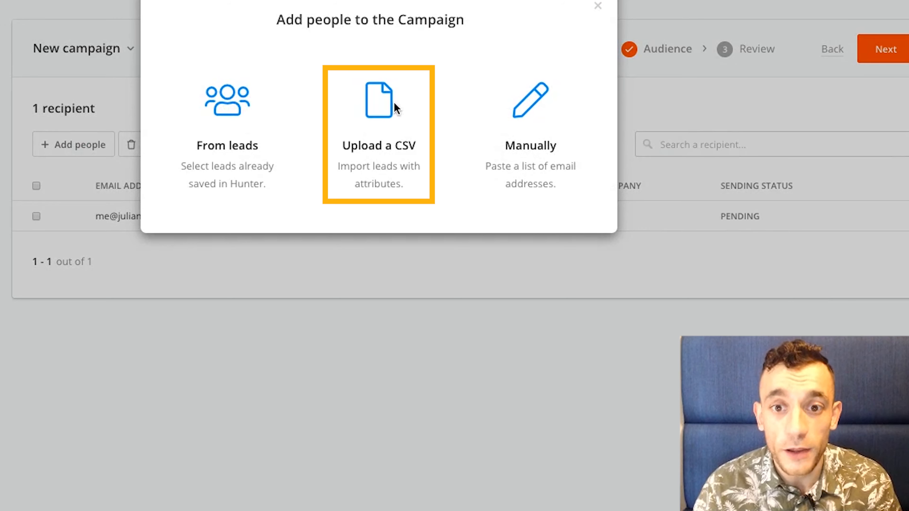
left_click(381, 118)
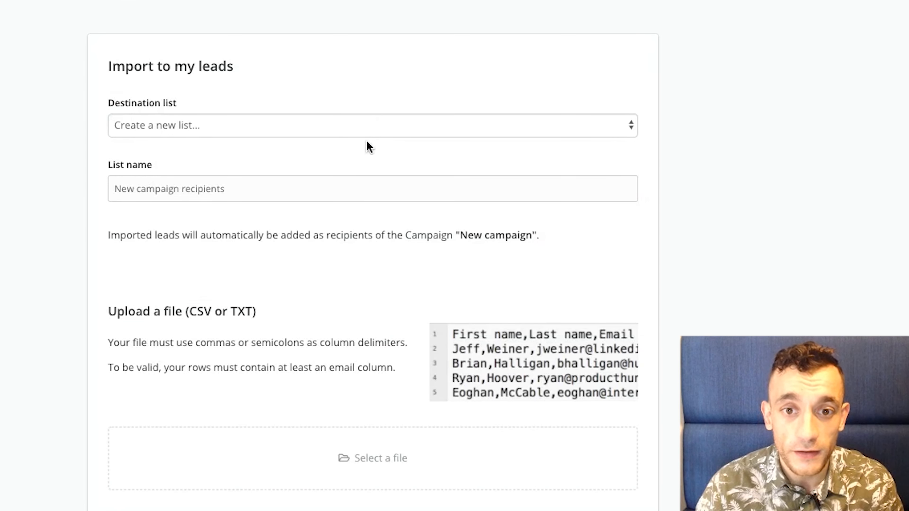
scroll(368, 143, "down", 3)
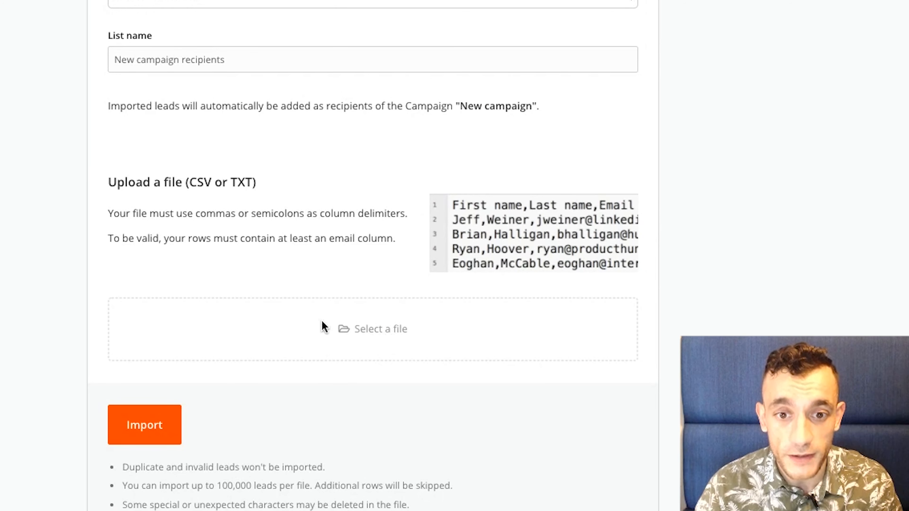
scroll(367, 284, "up", 3)
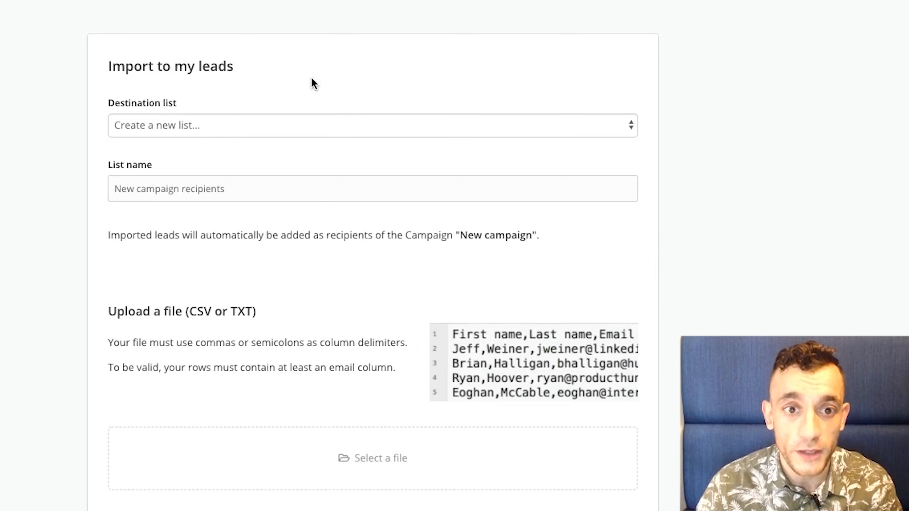
scroll(431, 83, "down", 5)
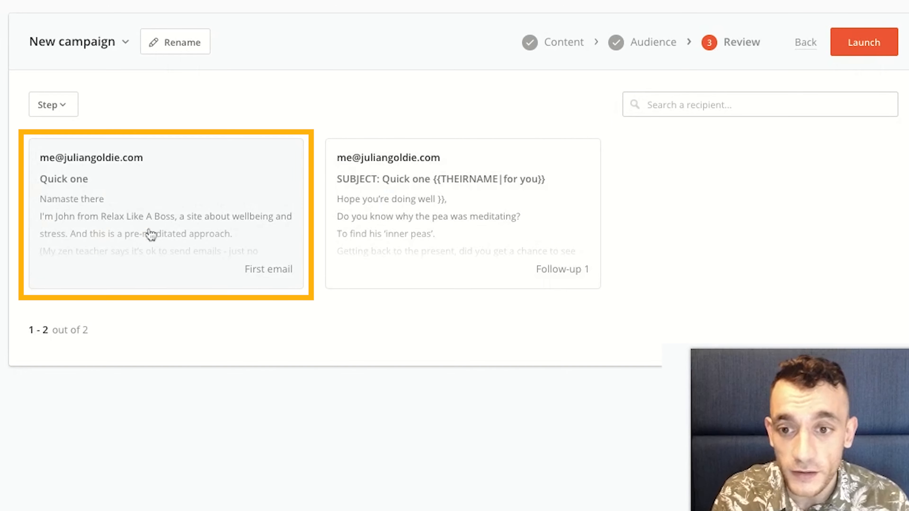
Step: Read through the 'Quick one' first email preview and close it
left_click(269, 157)
scroll(270, 168, "down", 3)
scroll(269, 169, "up", 3)
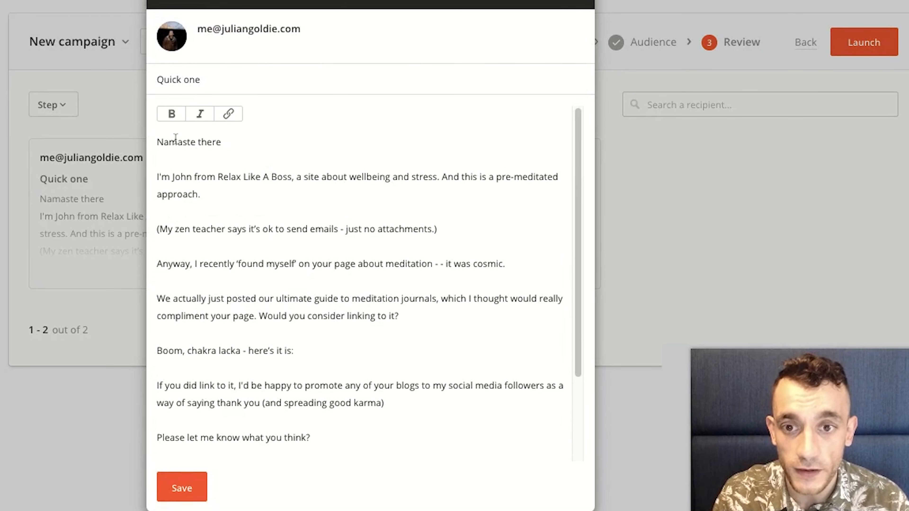
scroll(222, 200, "down", 3)
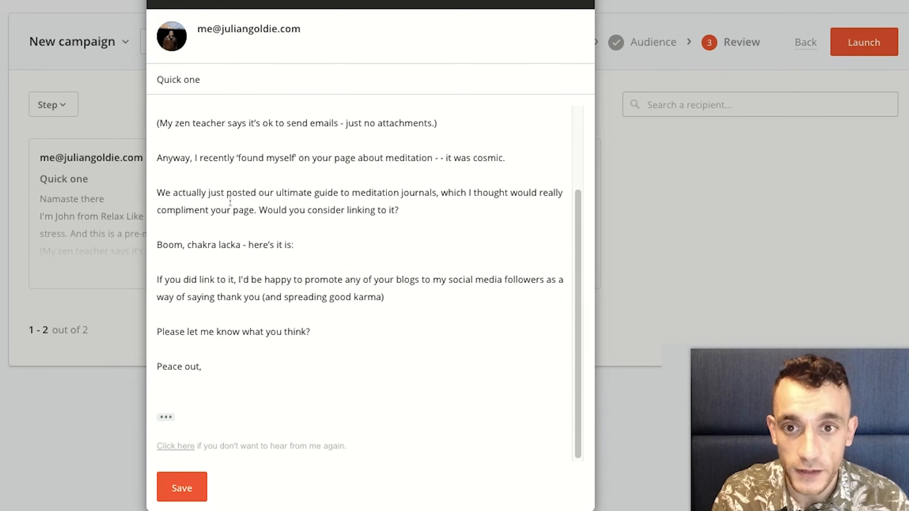
scroll(230, 199, "up", 3)
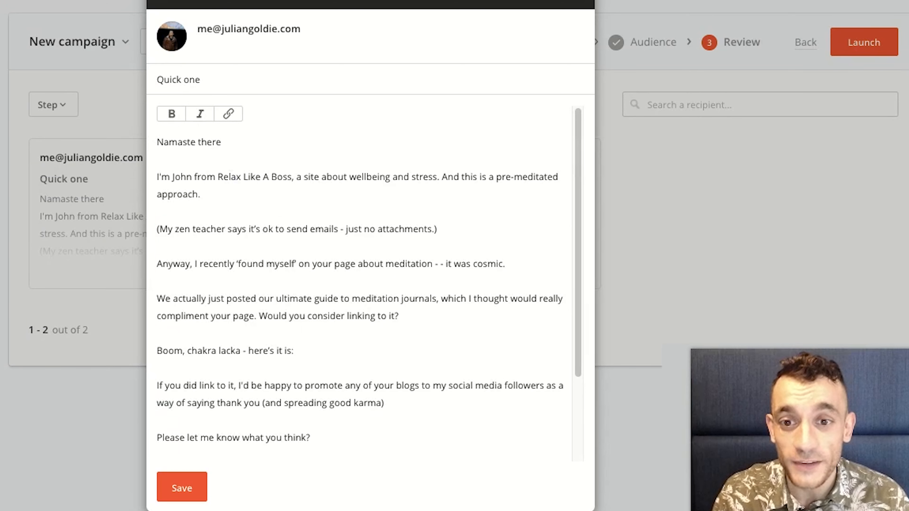
scroll(172, 290, "down", 3)
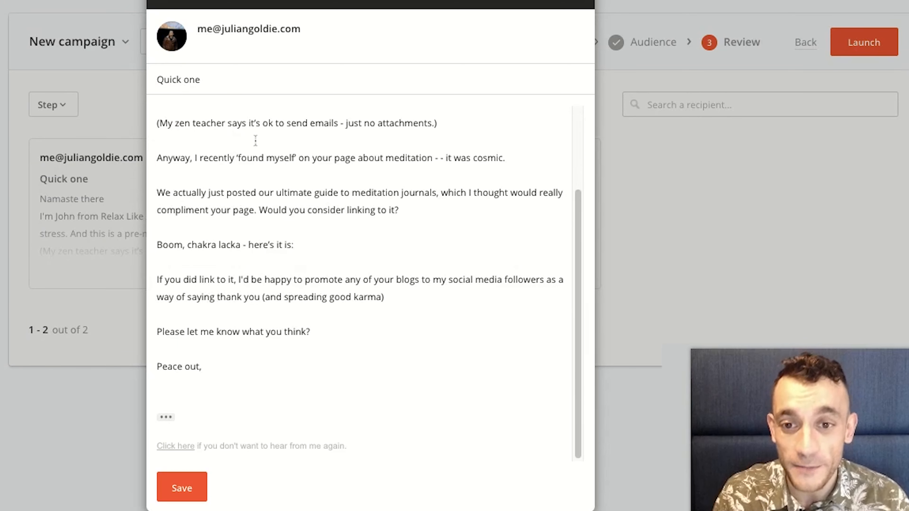
left_click(590, 5)
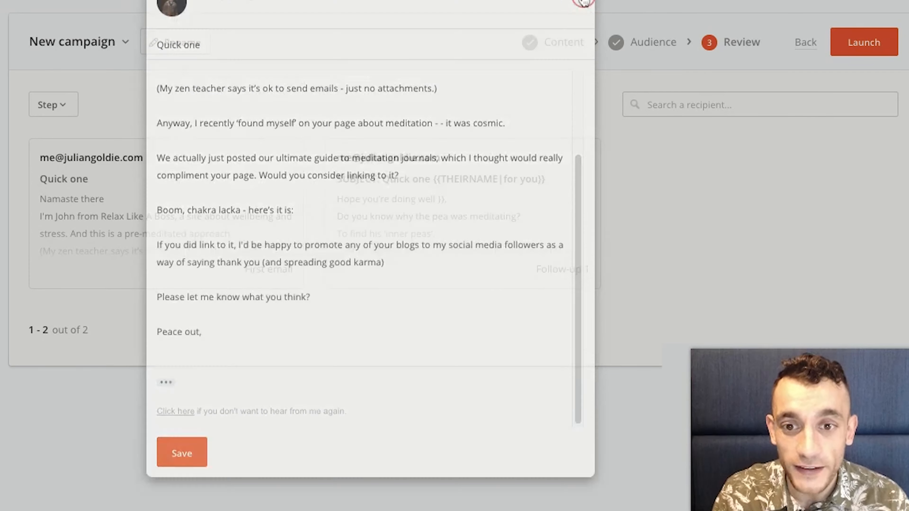
Step: Preview the Follow-up 1 email, then close the preview
left_click(492, 206)
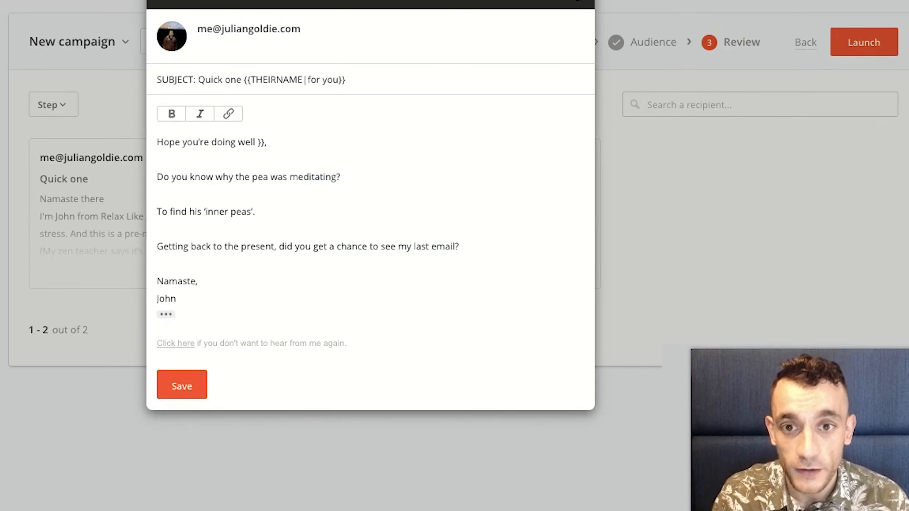
left_click(51, 179)
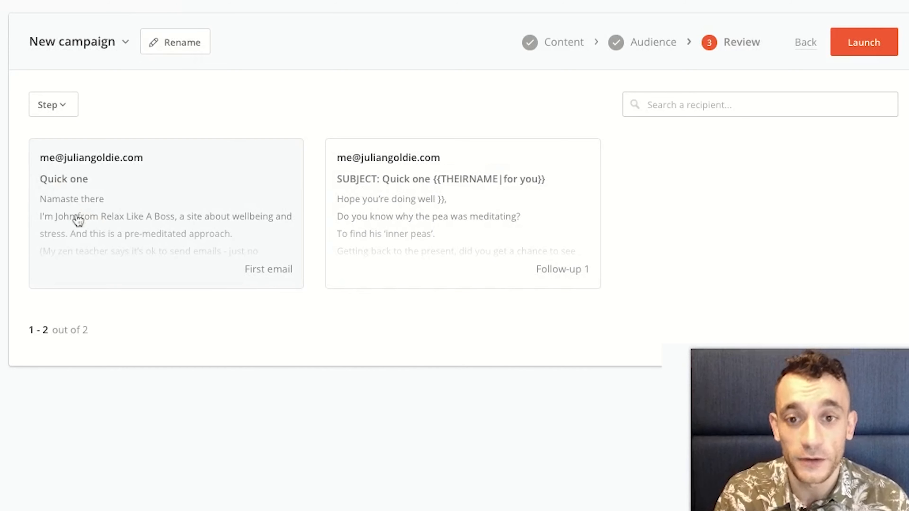
left_click(331, 164)
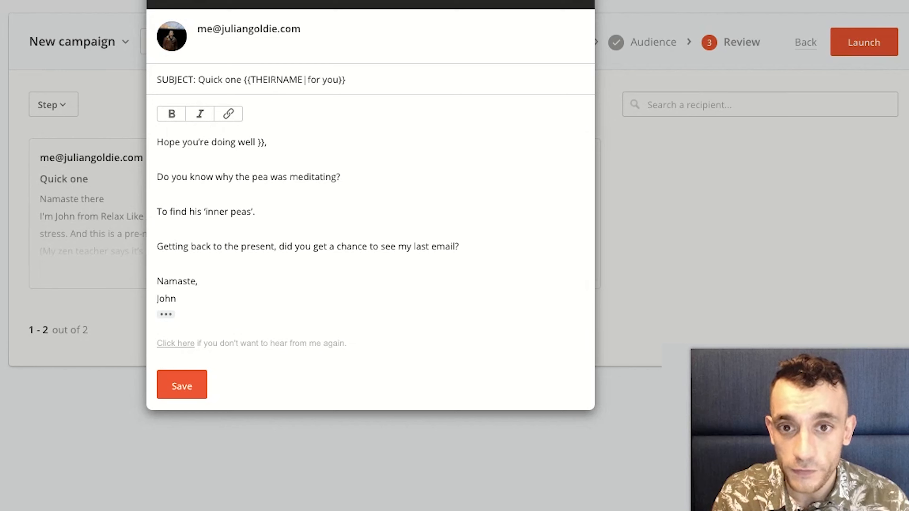
left_click(579, 4)
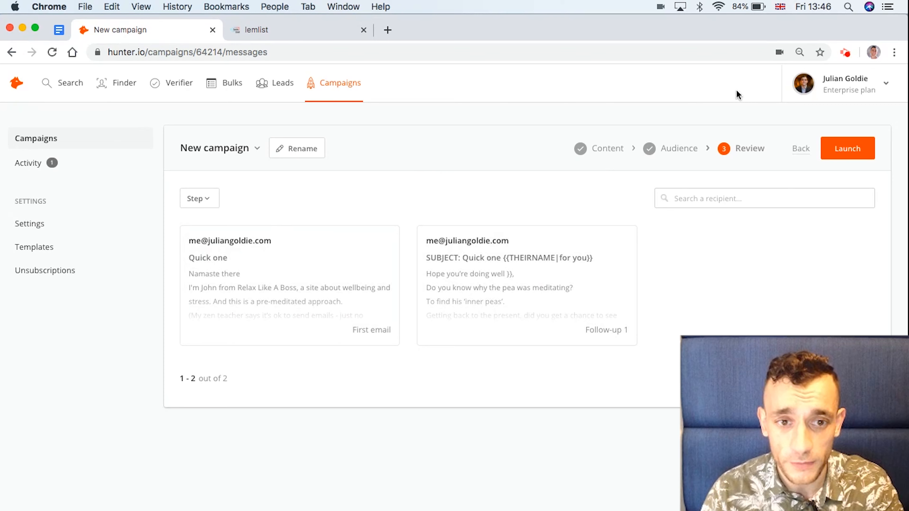
Step: Browse lemlist's Skyscraper - Merkaba Buddies-to-Be, Messages, Schedules and Review pages, then return to Hunter
left_click(296, 39)
scroll(314, 335, "down", 5)
scroll(315, 335, "up", 6)
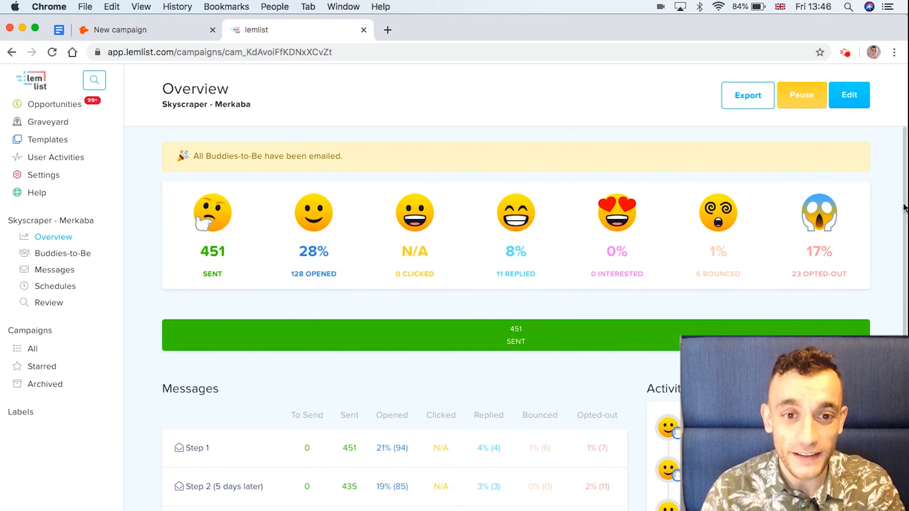
scroll(523, 334, "down", 1)
left_click(73, 255)
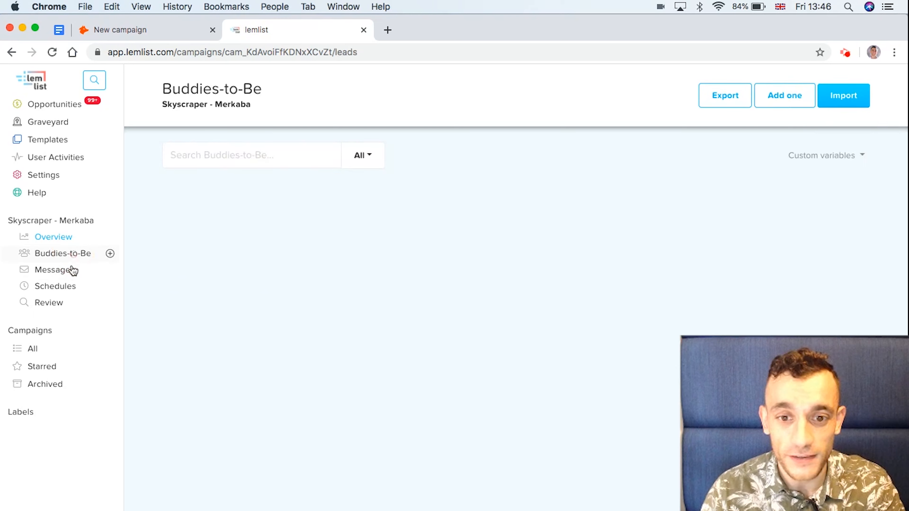
left_click(73, 272)
left_click(74, 288)
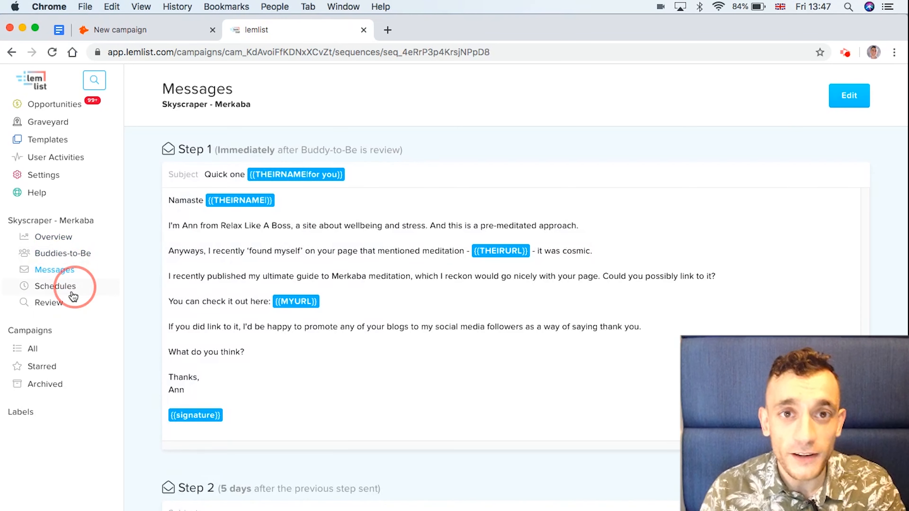
left_click(73, 306)
left_click(75, 270)
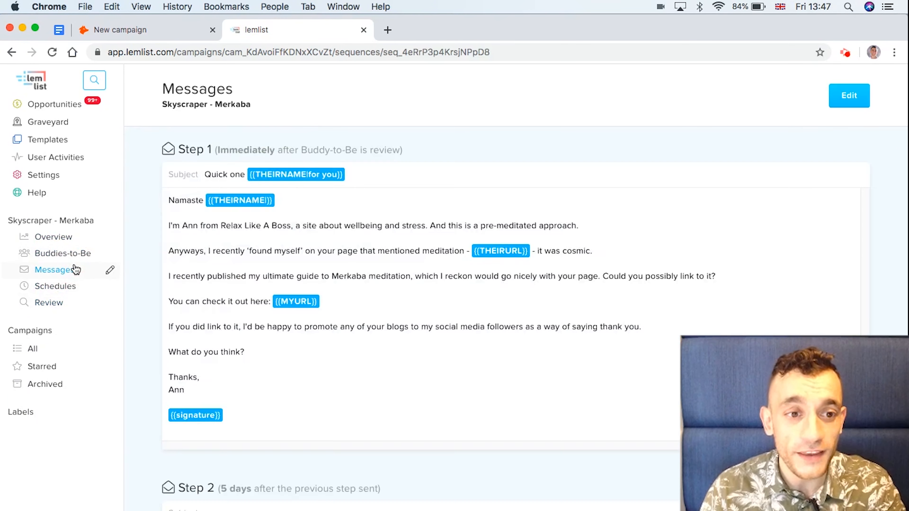
left_click(142, 32)
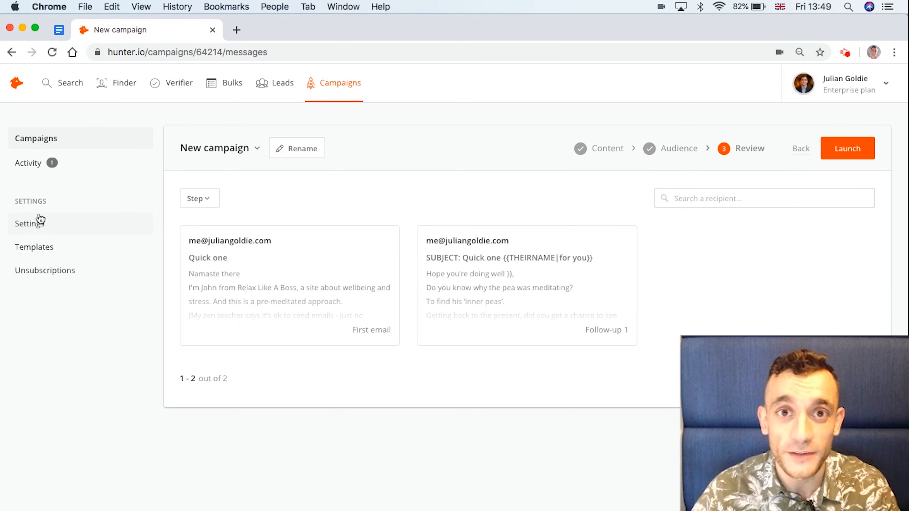
Step: Open the campaign settings and inspect the current unsubscribe sentence
left_click(41, 222)
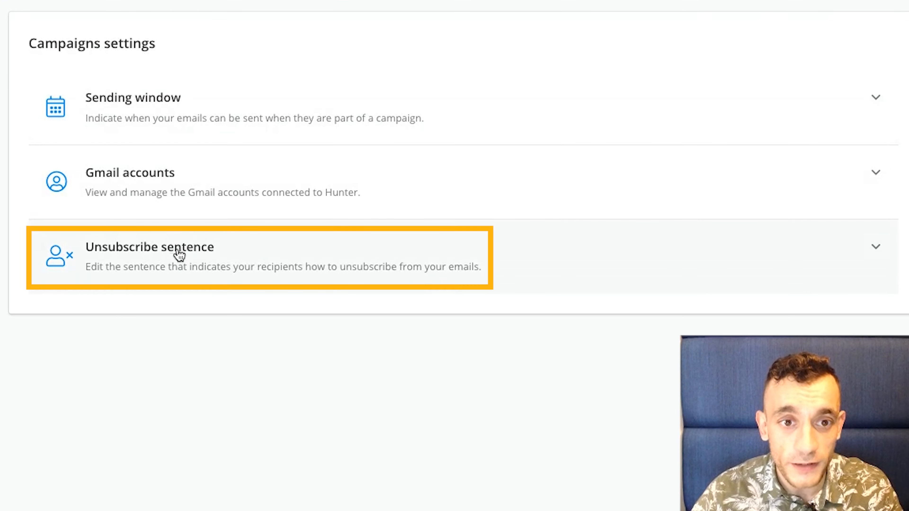
left_click(194, 272)
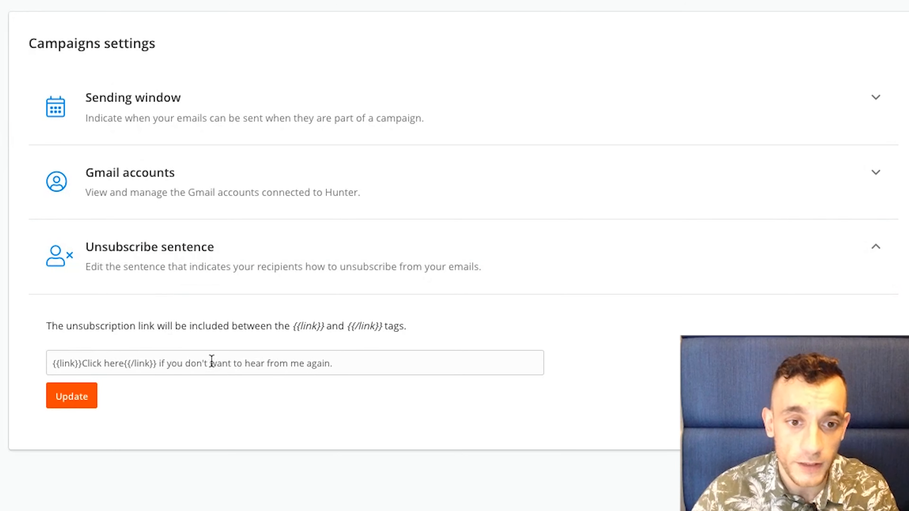
left_click_drag(337, 368, 24, 372)
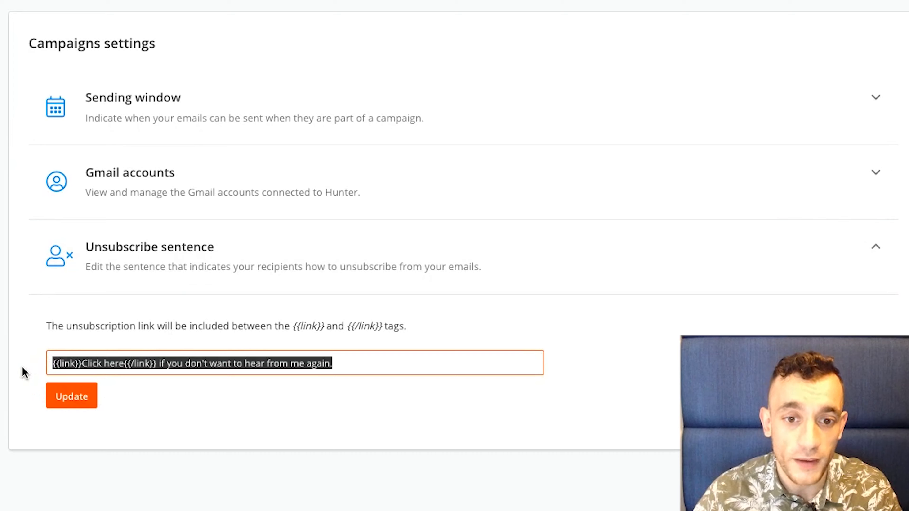
Step: Check the Gmail accounts' 20-account limit note, then expand the Mon–Fri 9am–5pm Bangkok sending window
left_click(185, 191)
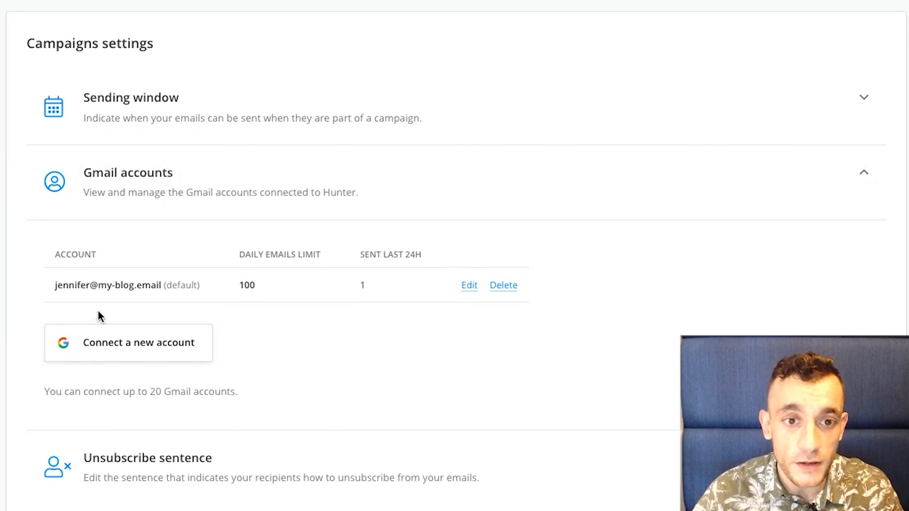
triple_click(188, 391)
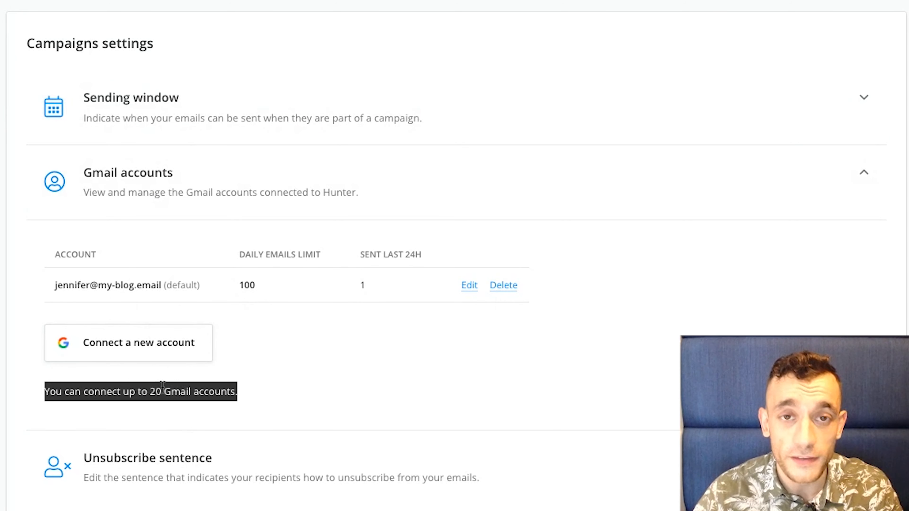
left_click_drag(260, 408, 32, 416)
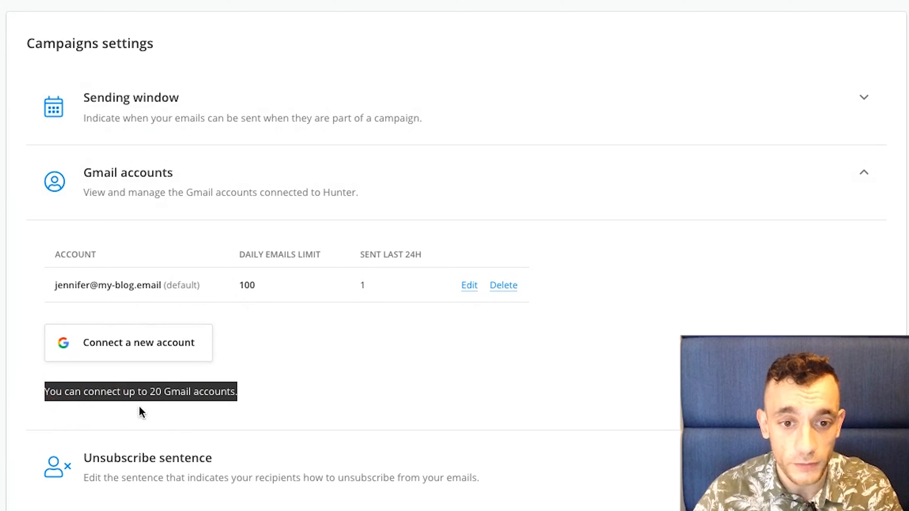
left_click(274, 357)
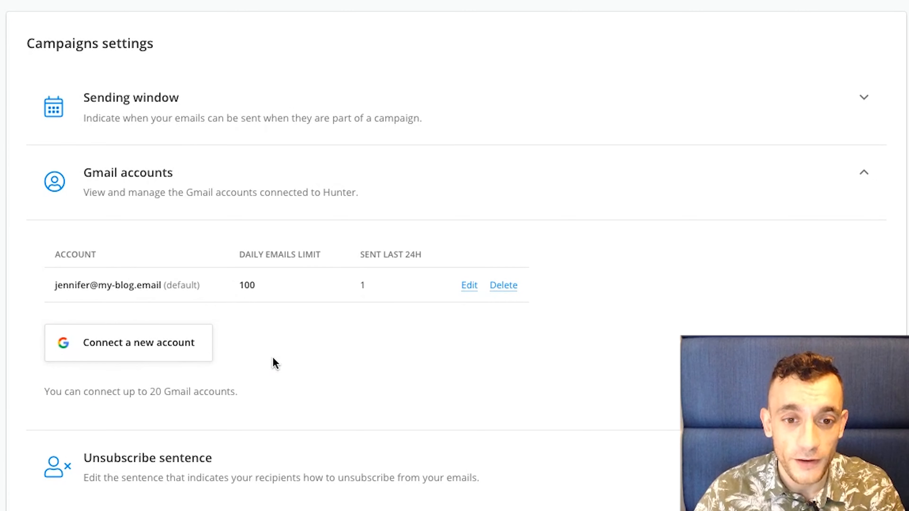
left_click_drag(233, 390, 13, 411)
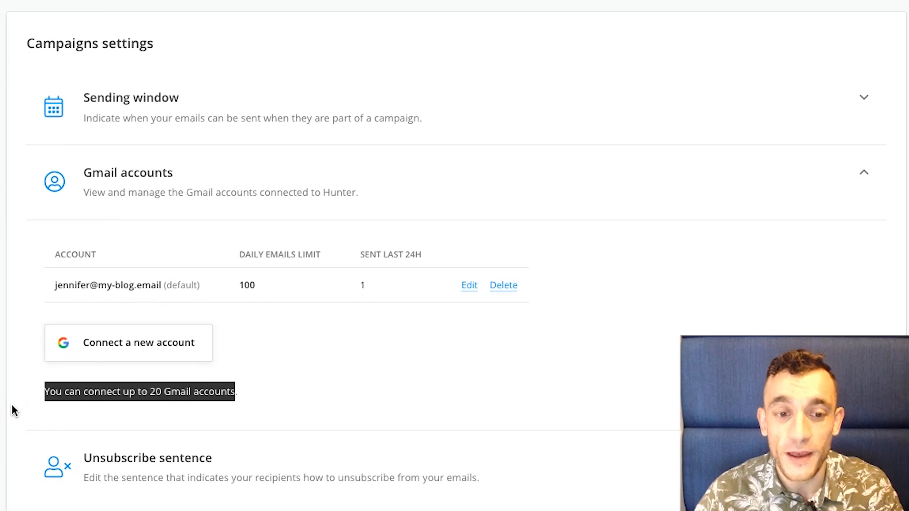
left_click(47, 398)
left_click_drag(47, 397, 255, 394)
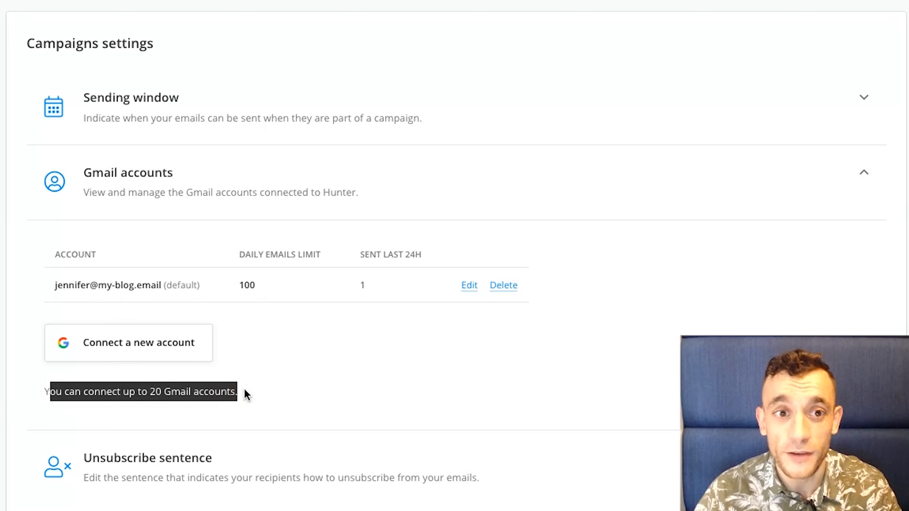
left_click(202, 385)
triple_click(202, 386)
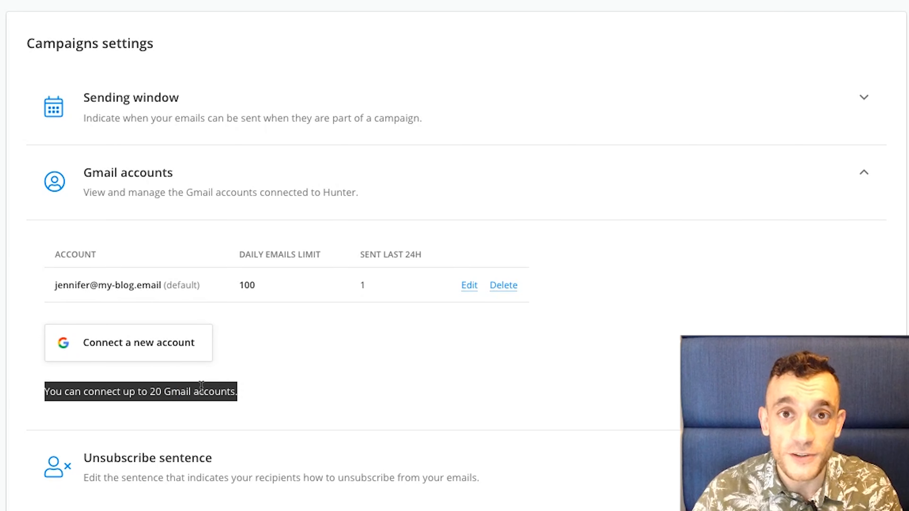
left_click_drag(236, 391, 30, 400)
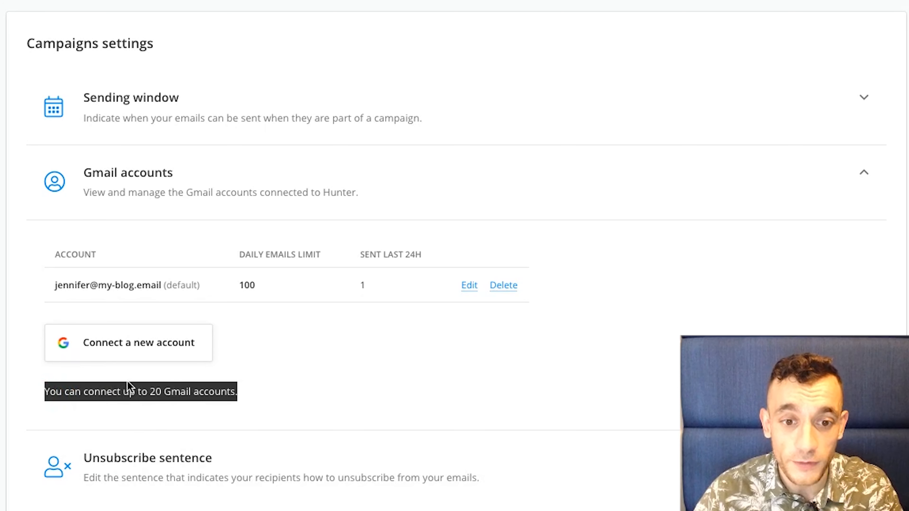
left_click(144, 99)
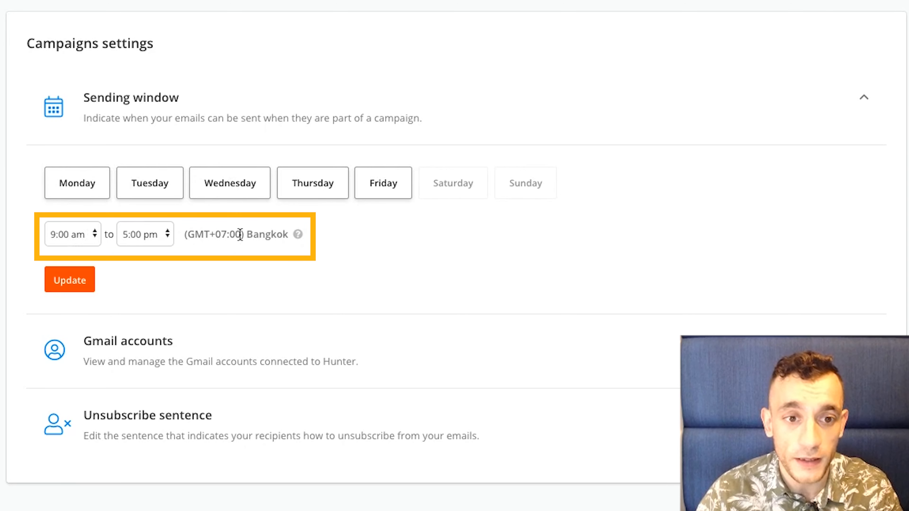
Step: Check the Bangkok time zone and sending days, then show the default sender's 100-per-day limit
triple_click(253, 236)
left_click_drag(254, 236, 290, 237)
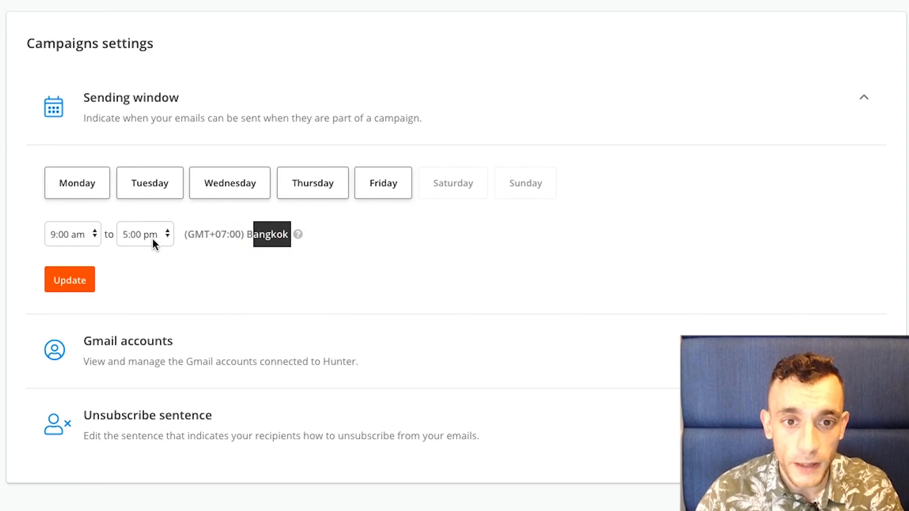
left_click(205, 235)
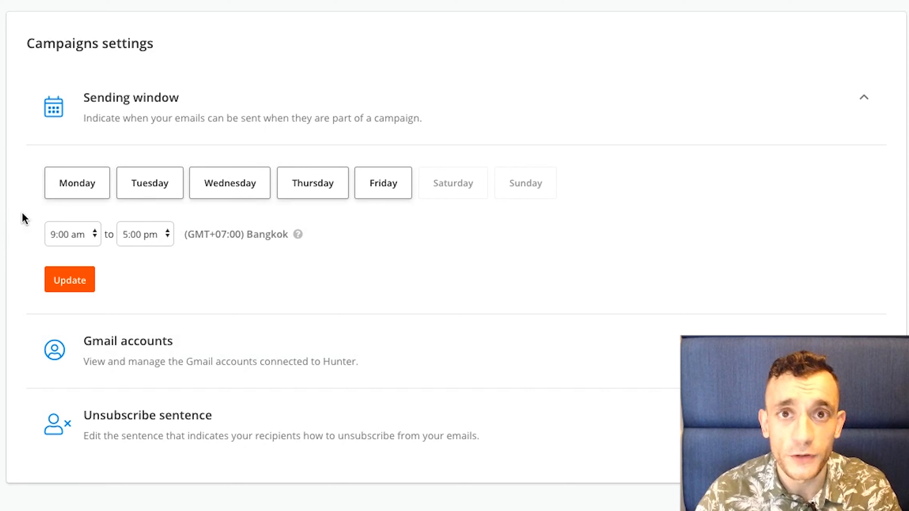
left_click_drag(48, 171, 393, 233)
left_click(393, 234)
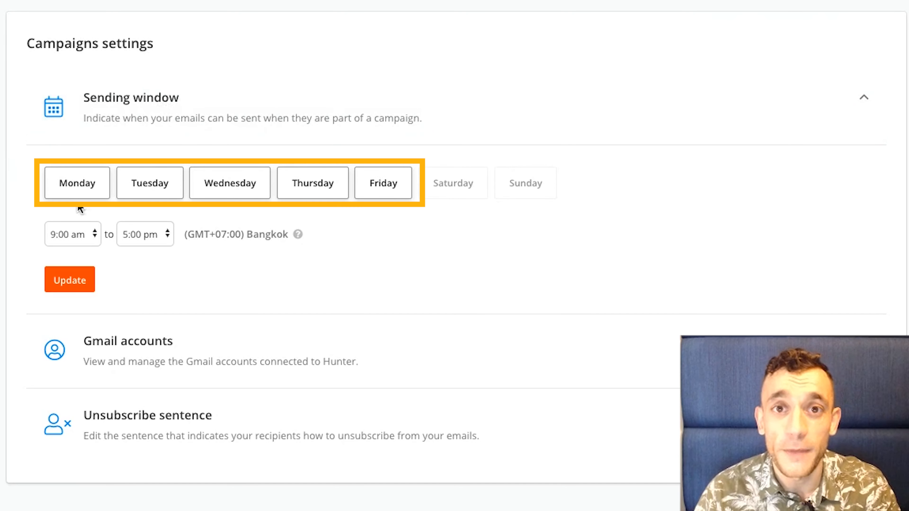
left_click(152, 342)
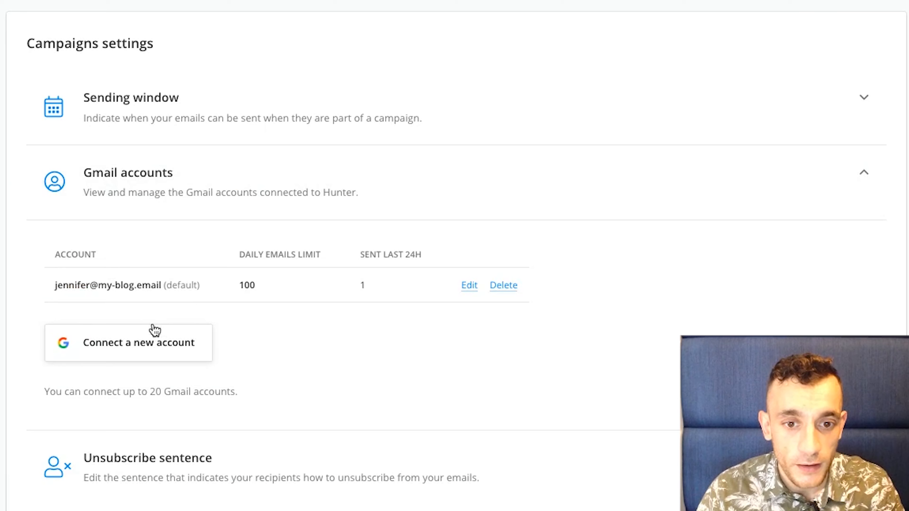